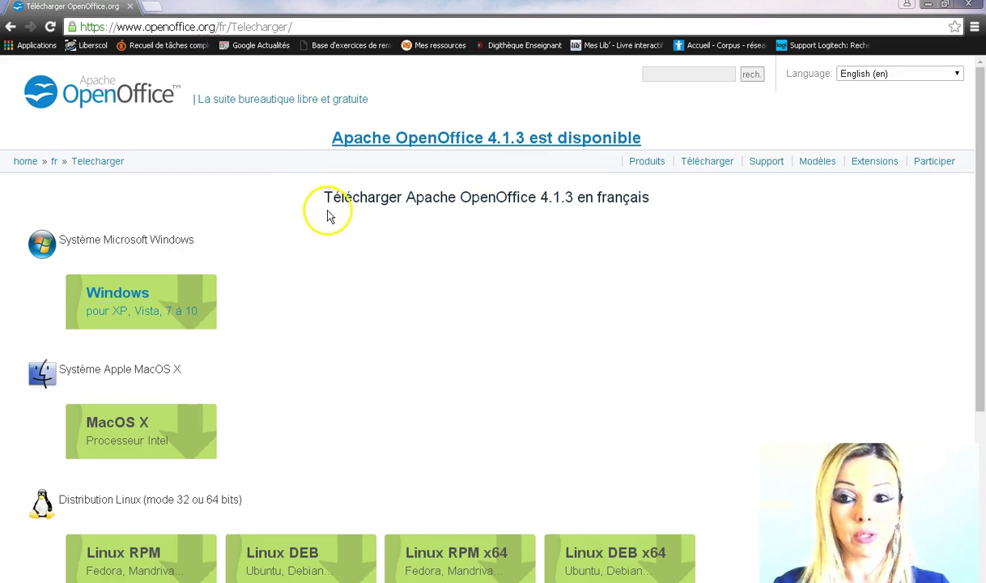
- Look over the operating-system download options for French Apache OpenOffice 4.1.3 and minimize the browser
scroll(282, 313, down, 1)
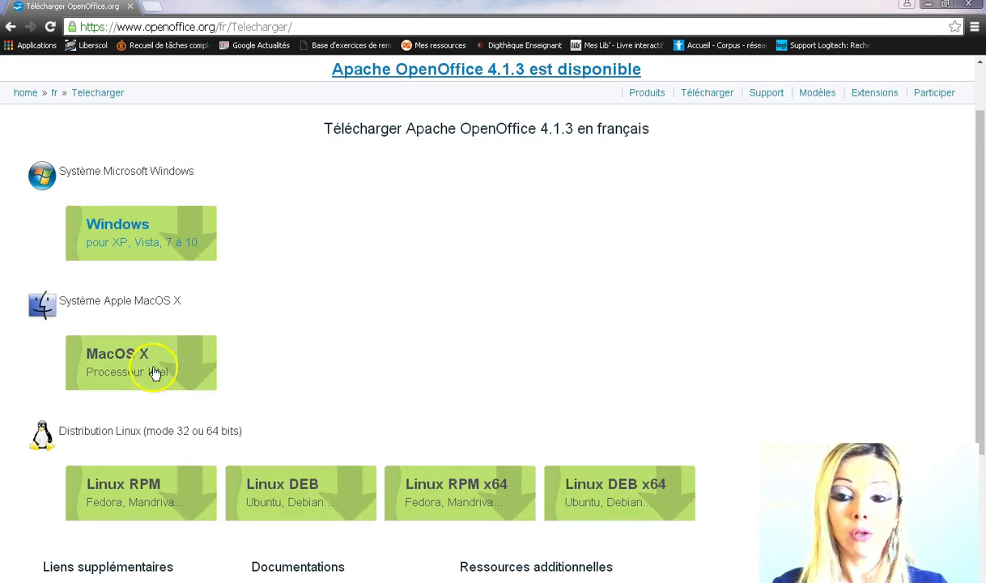
click(155, 233)
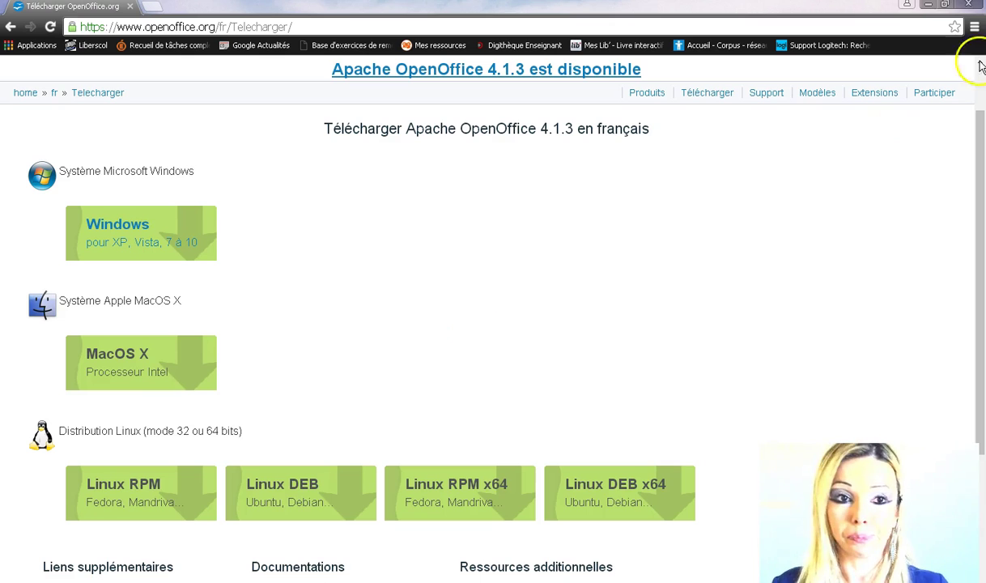
click(925, 6)
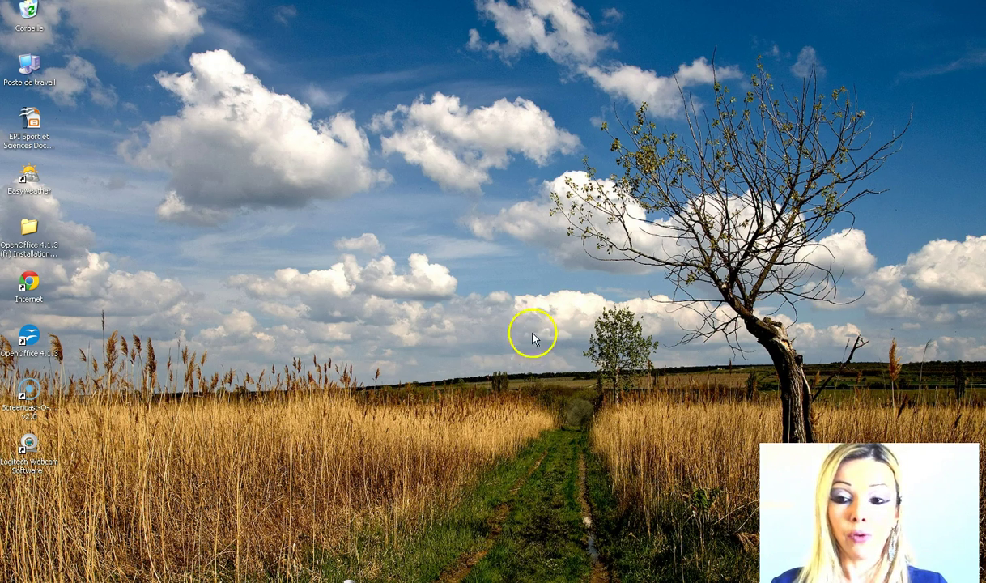
- Launch OpenOffice 4.1.3 from the desktop, maximize its window and create an empty presentation
double_click(34, 338)
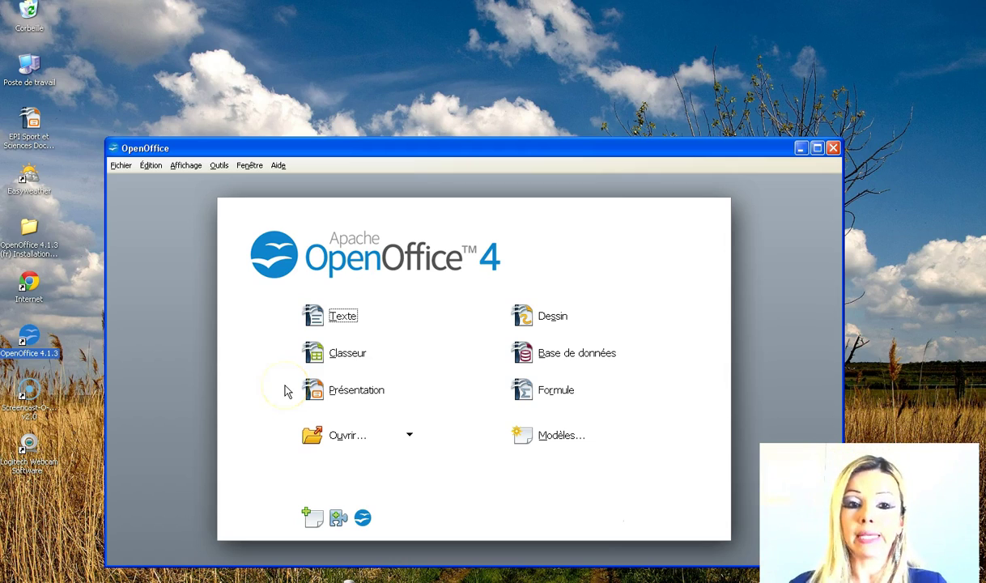
click(817, 147)
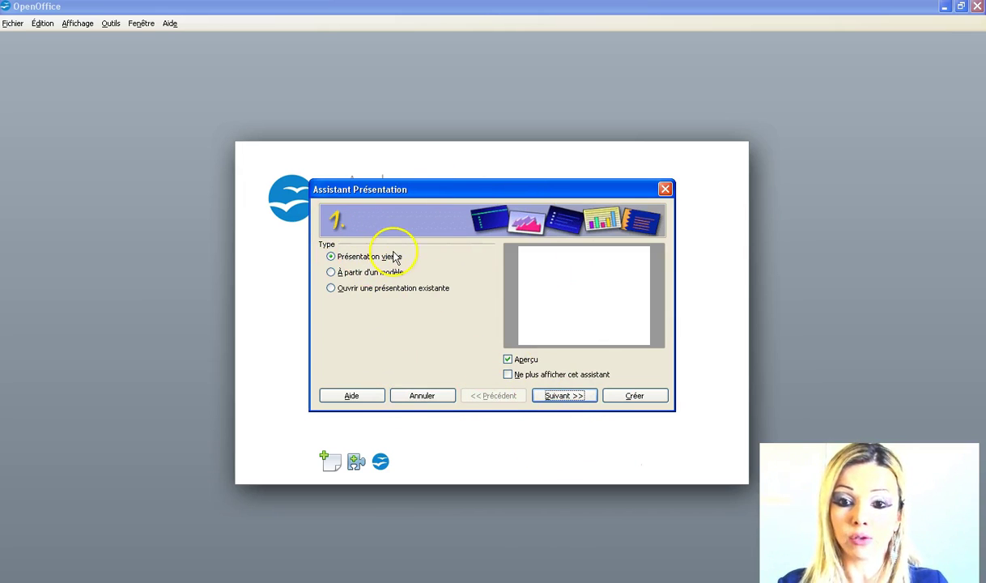
click(639, 399)
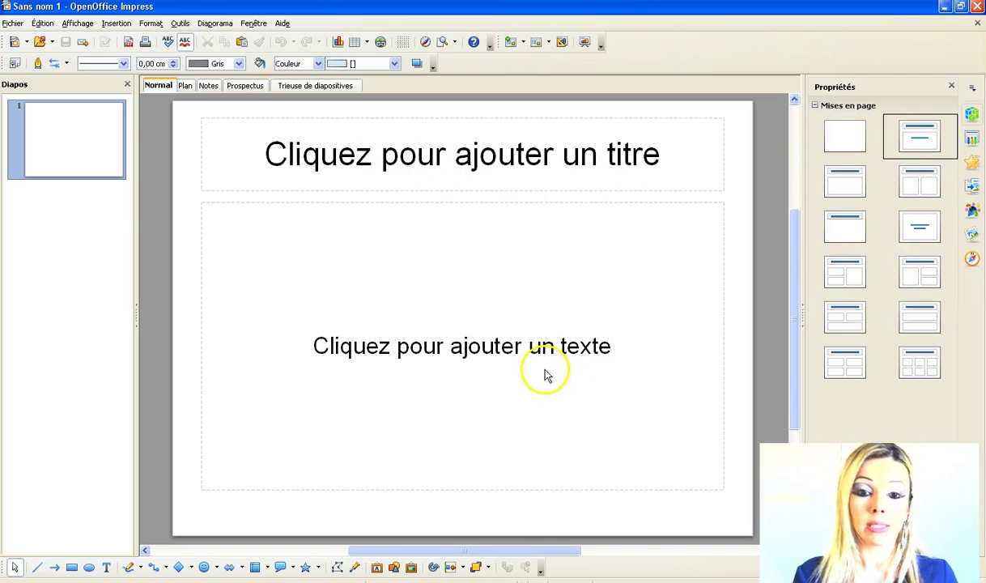
- Enter "EPI" as the title of the first slide
click(494, 182)
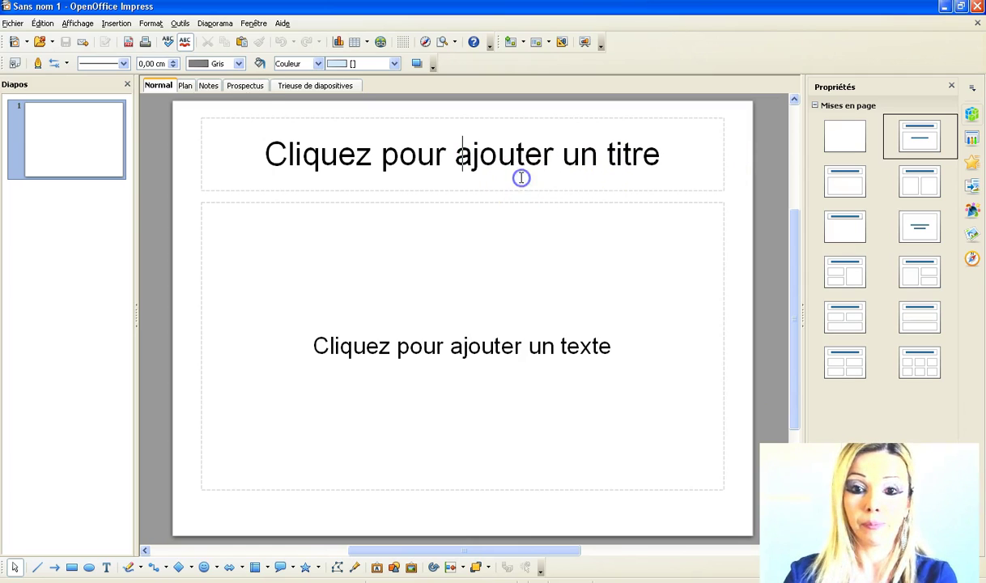
text(EPI)
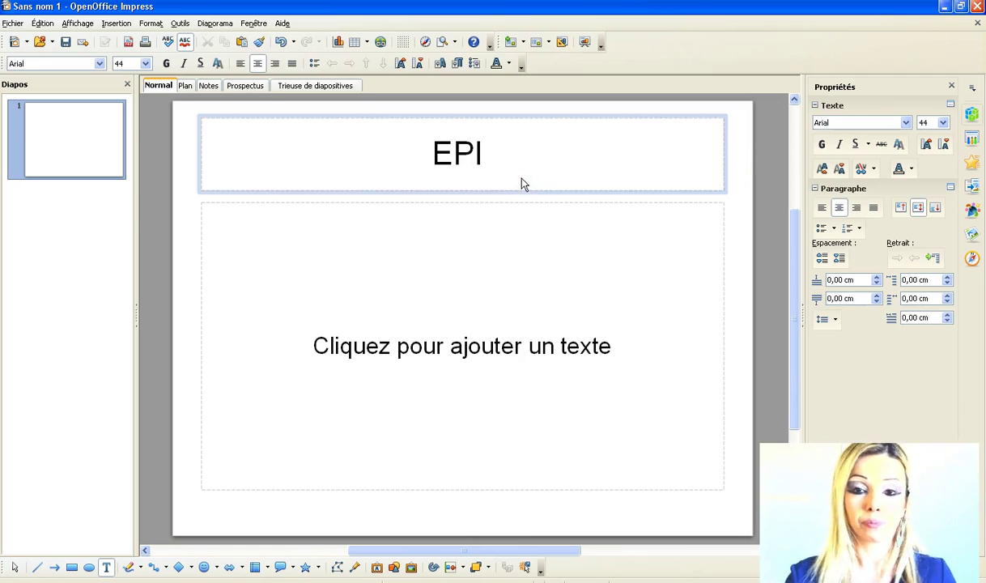
click(524, 176)
- Format the title "EPI" as bold, underlined and shadowed, with a purple font colour
click(466, 153)
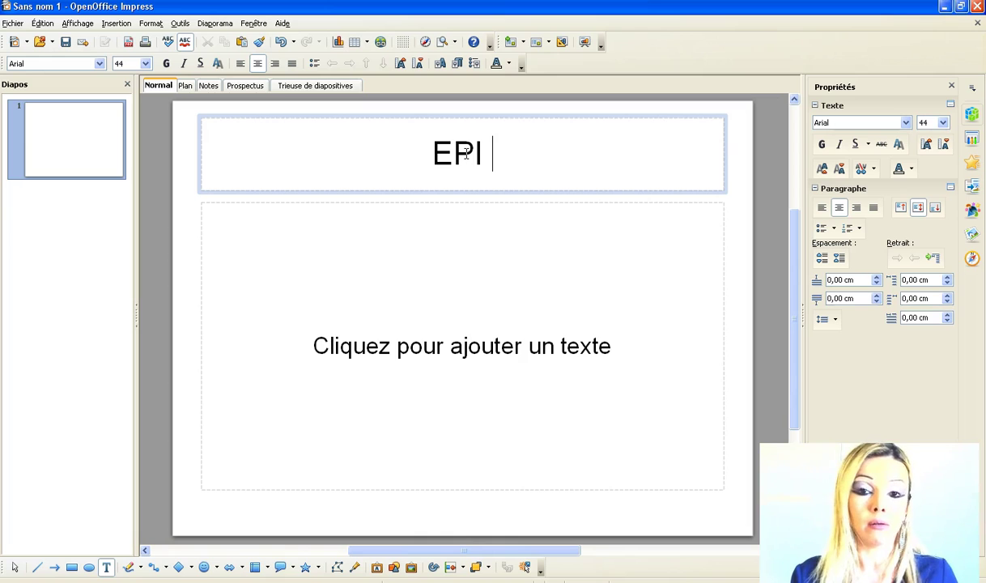
double_click(466, 153)
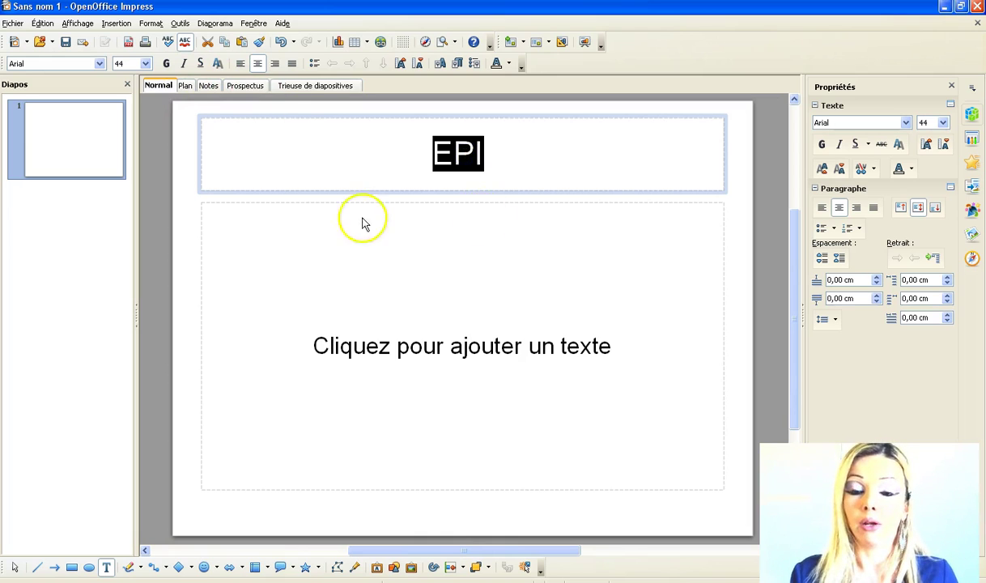
click(167, 64)
click(199, 64)
click(217, 64)
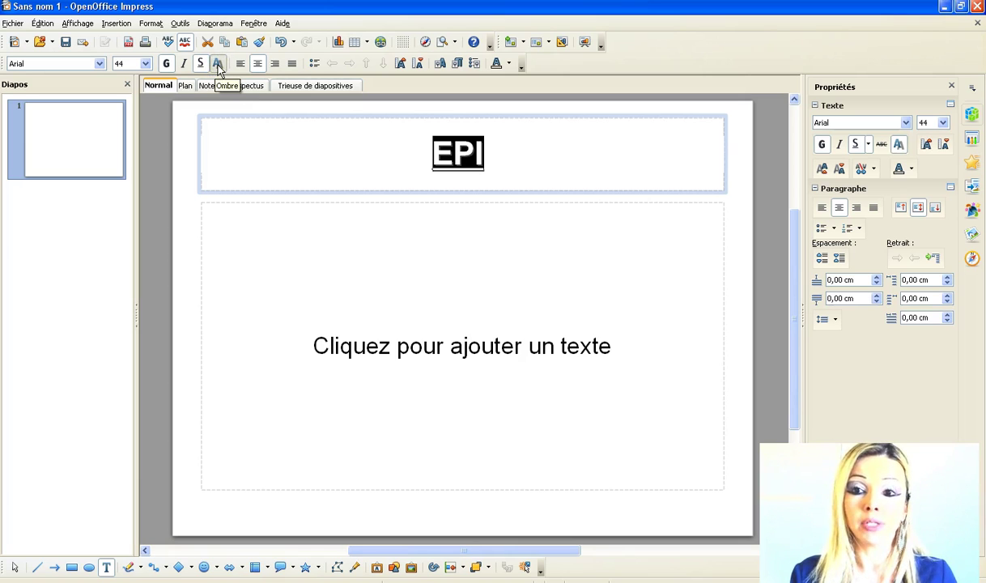
click(508, 64)
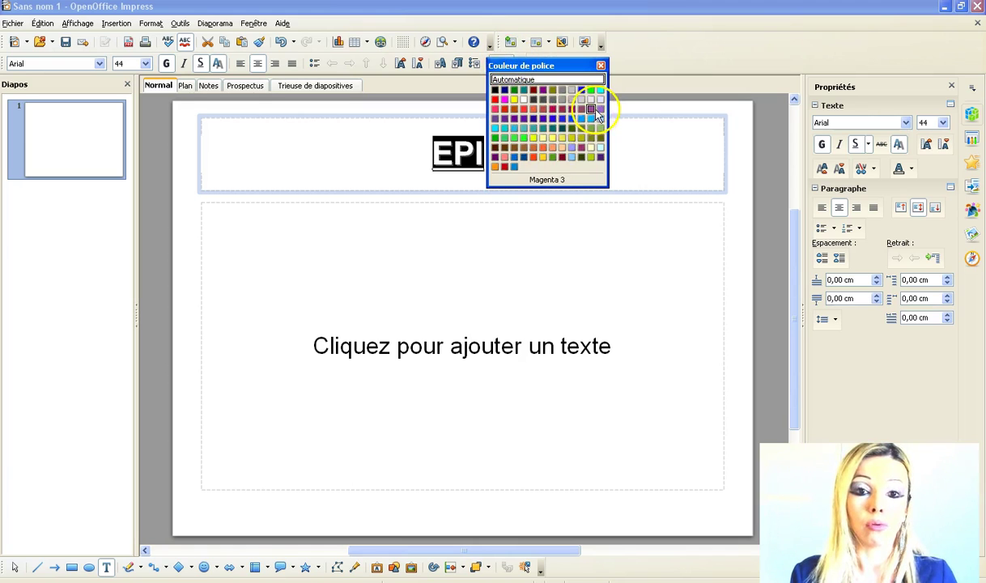
click(595, 114)
click(468, 251)
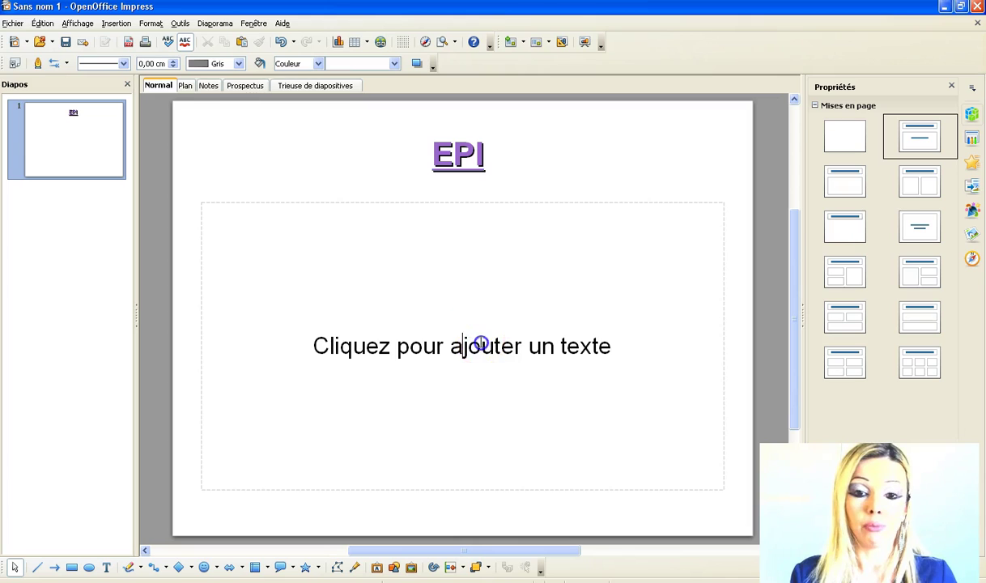
- Enter "Le téléphone portable" in the text area below the first slide's title
click(626, 348)
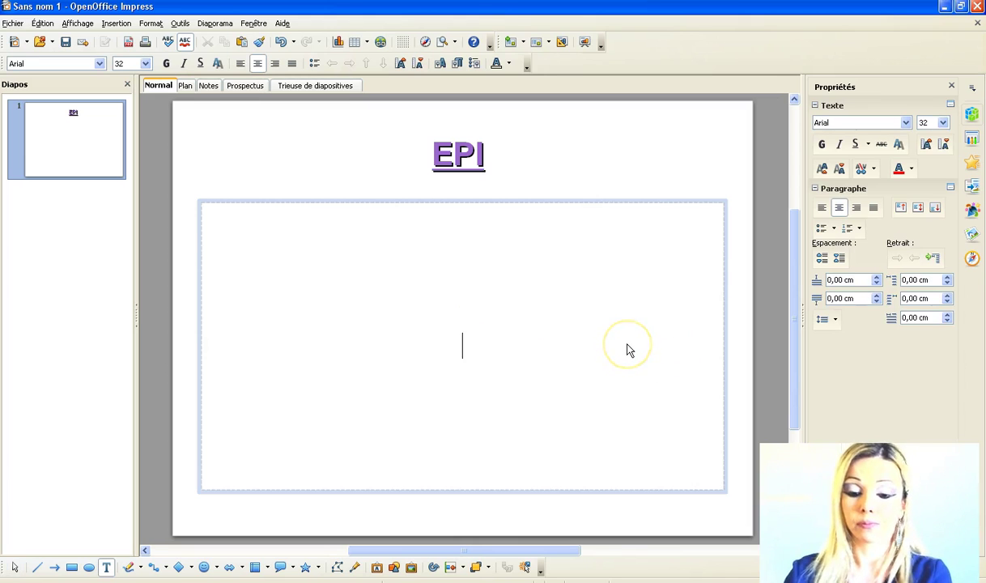
text(Le téléphone )
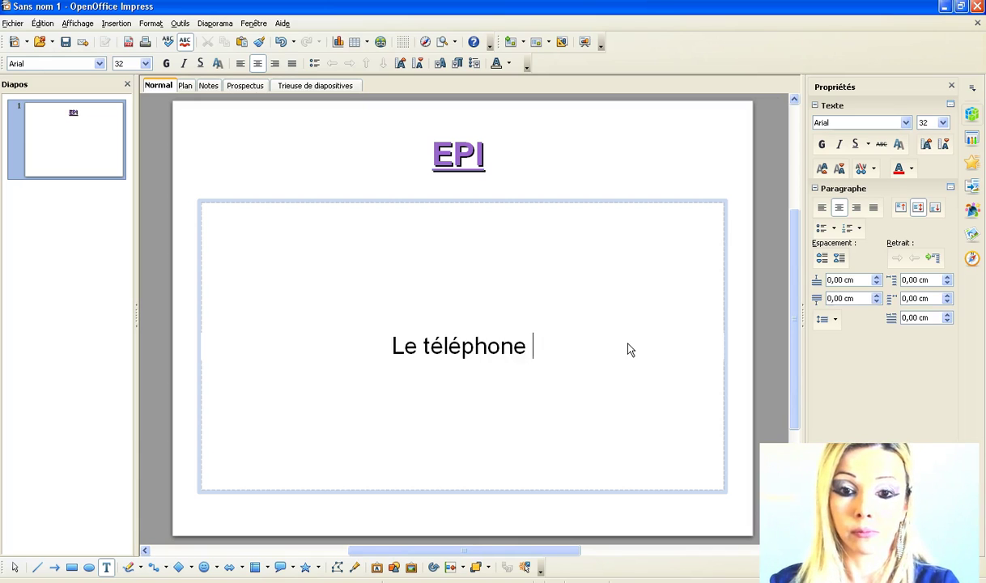
text(portable)
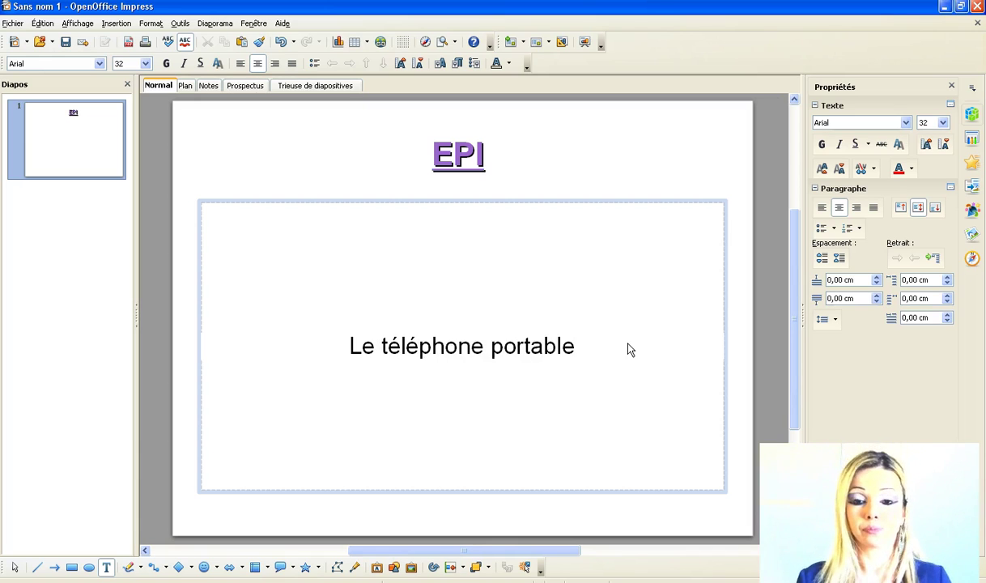
- Format "Le téléphone portable" as underlined, bold and shadowed, with a red font colour
triple_click(518, 343)
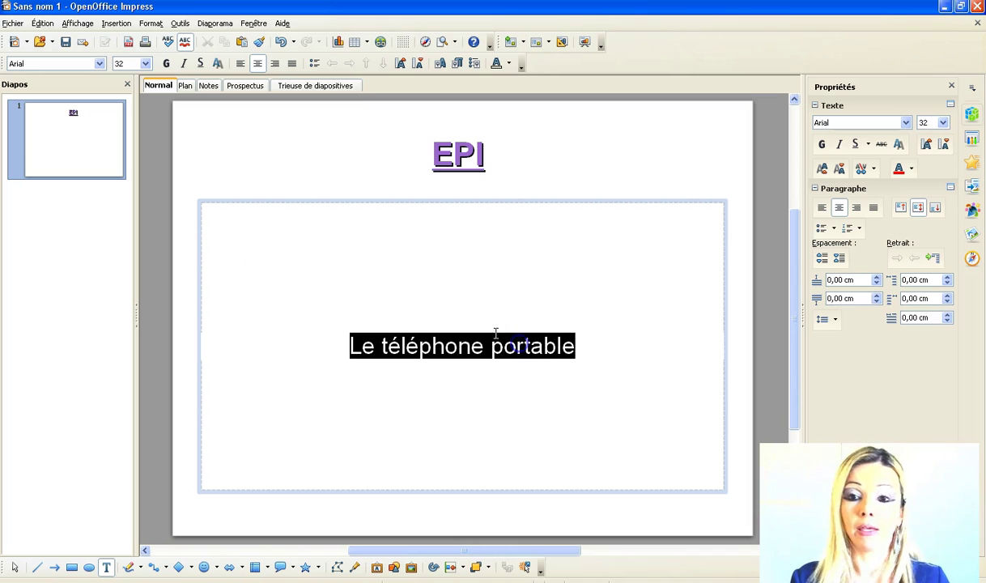
click(200, 64)
click(166, 64)
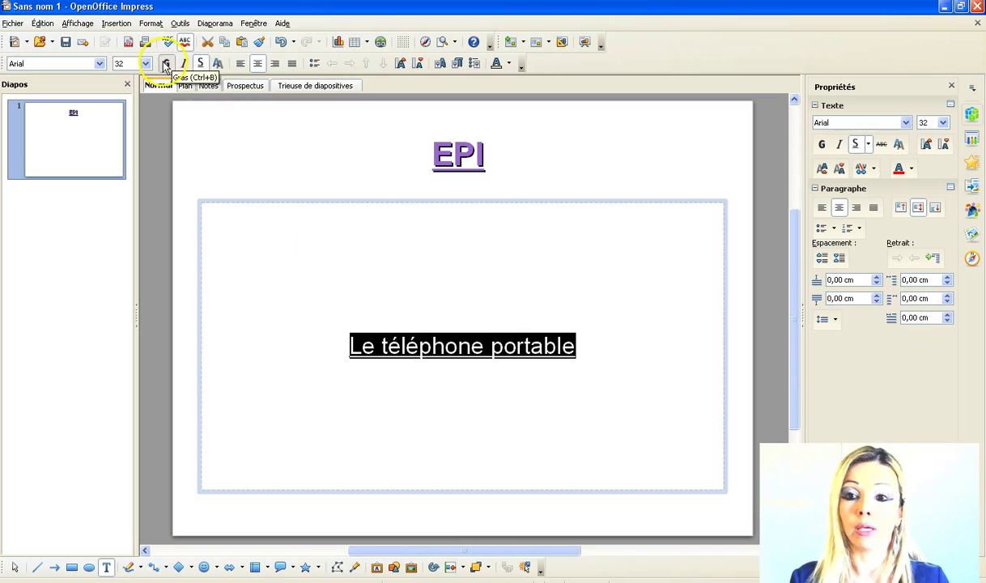
click(216, 63)
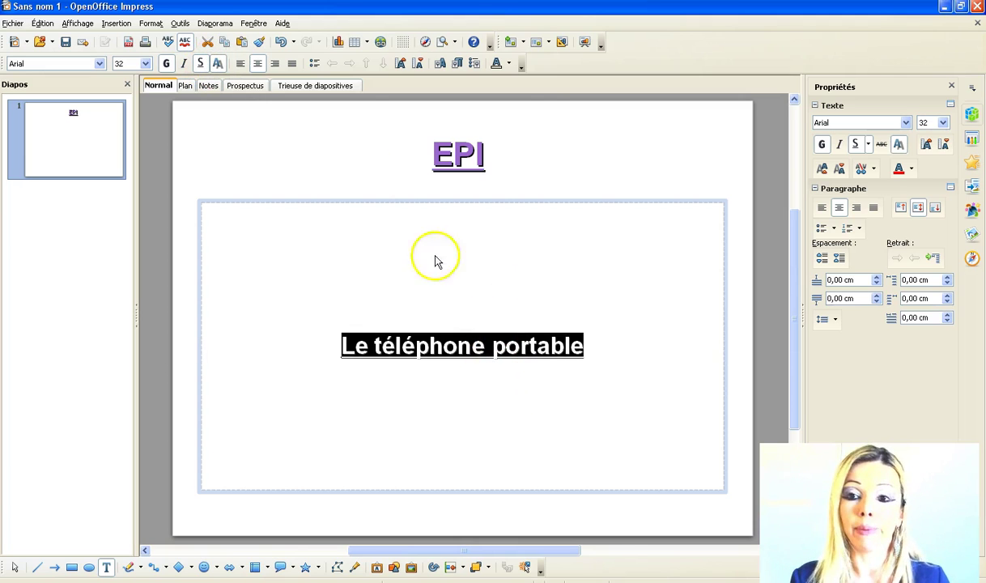
click(509, 64)
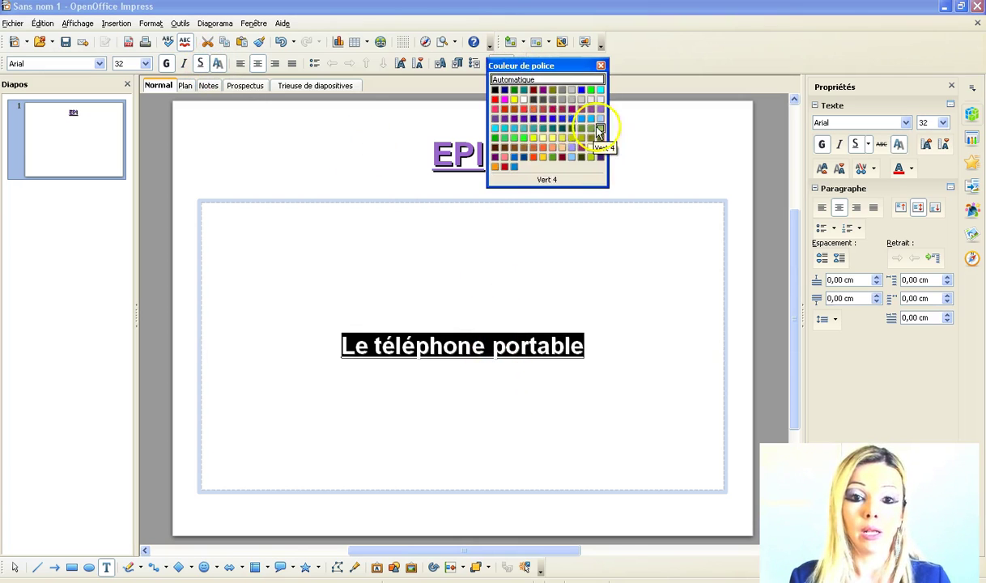
click(503, 111)
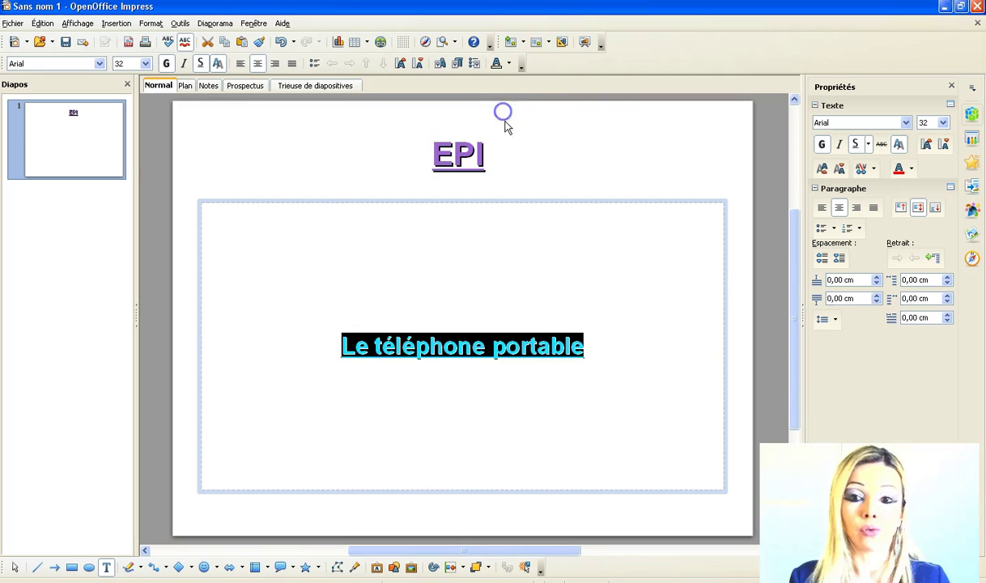
- Set the font size of "Le téléphone portable" to 80
click(145, 63)
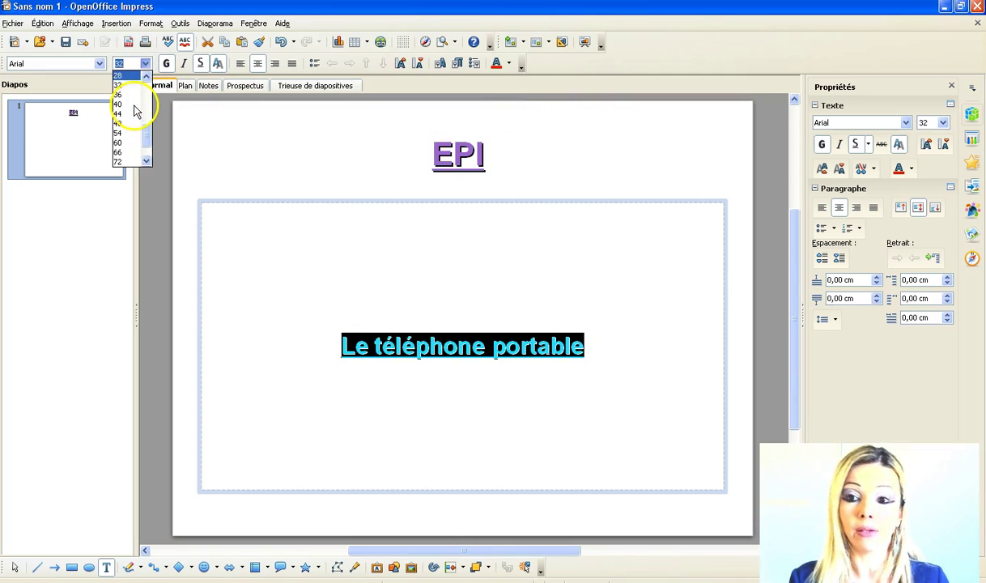
scroll(134, 122, down, 2)
click(134, 142)
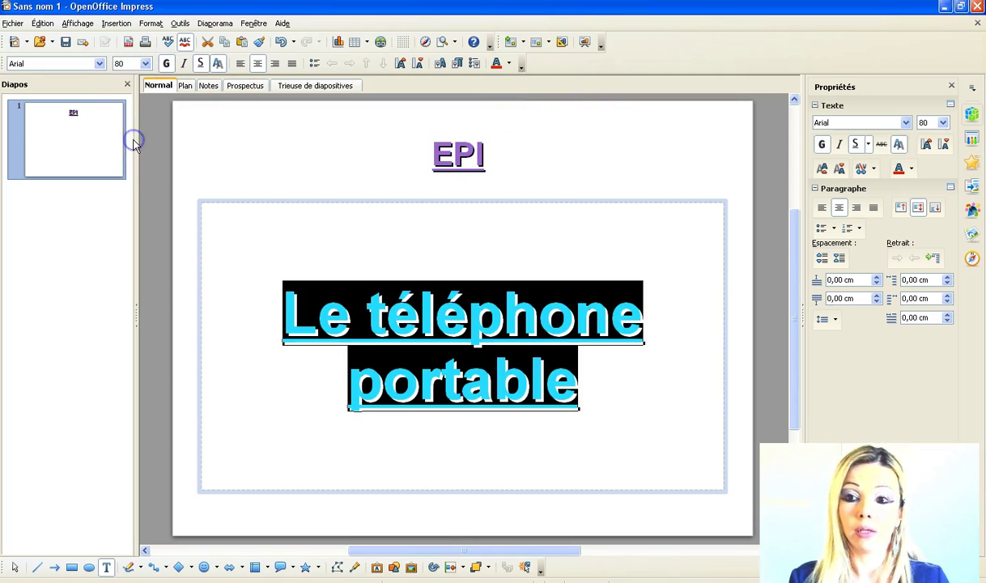
- Change the font of "Le téléphone portable" to Californian FB and leave the text box
click(99, 63)
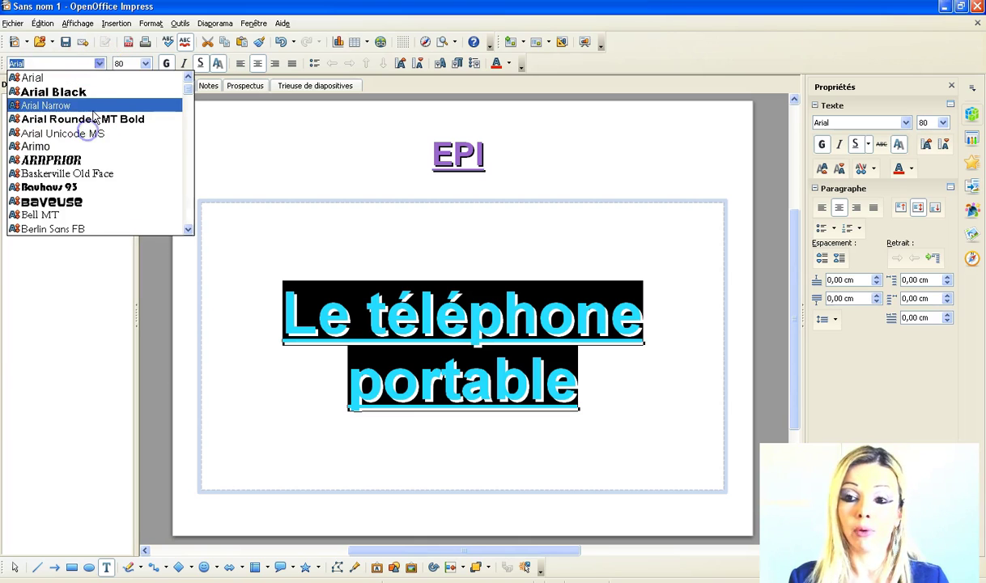
scroll(96, 125, down, 4)
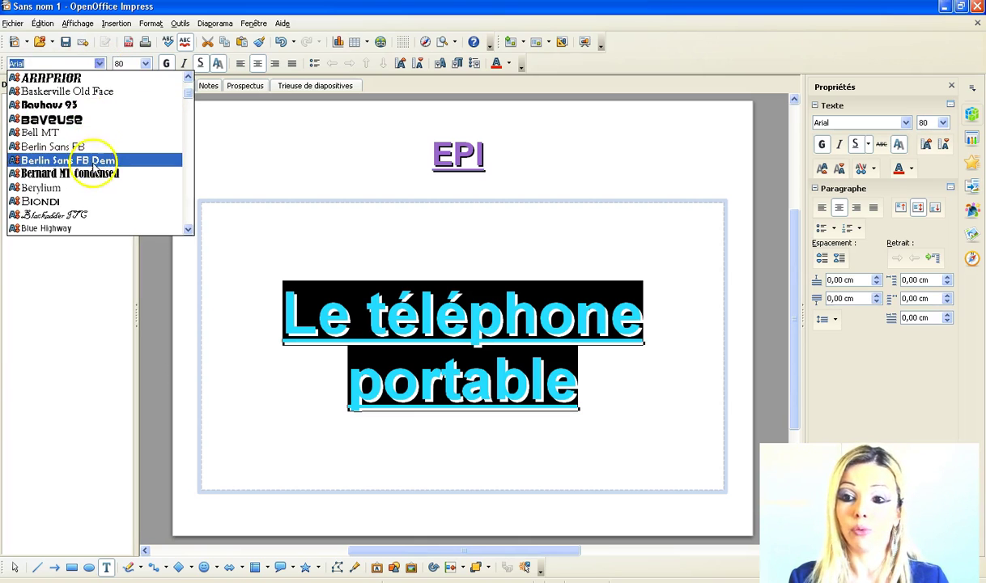
scroll(110, 194, down, 1)
scroll(103, 194, up, 3)
scroll(104, 197, down, 6)
scroll(104, 195, down, 4)
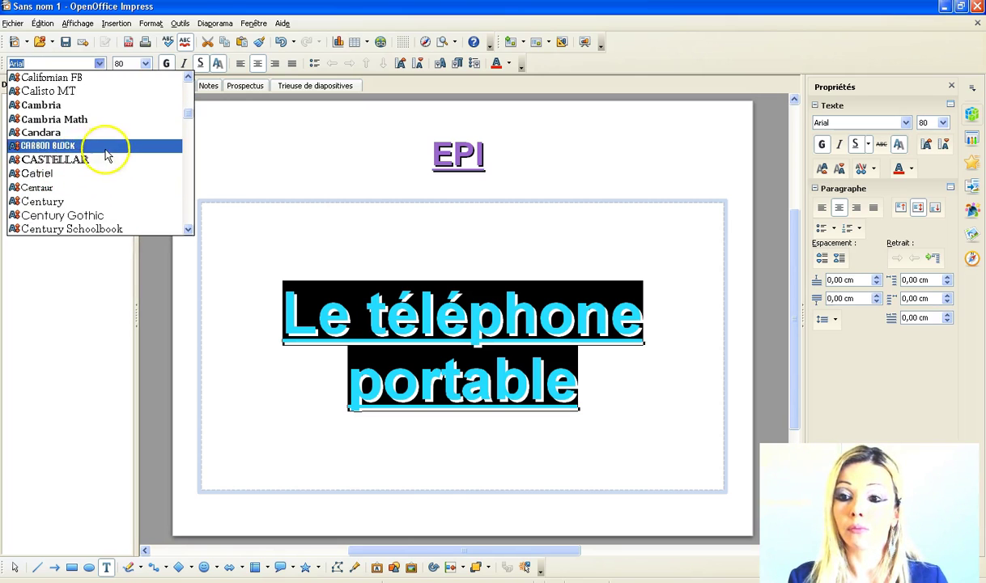
click(94, 78)
click(631, 368)
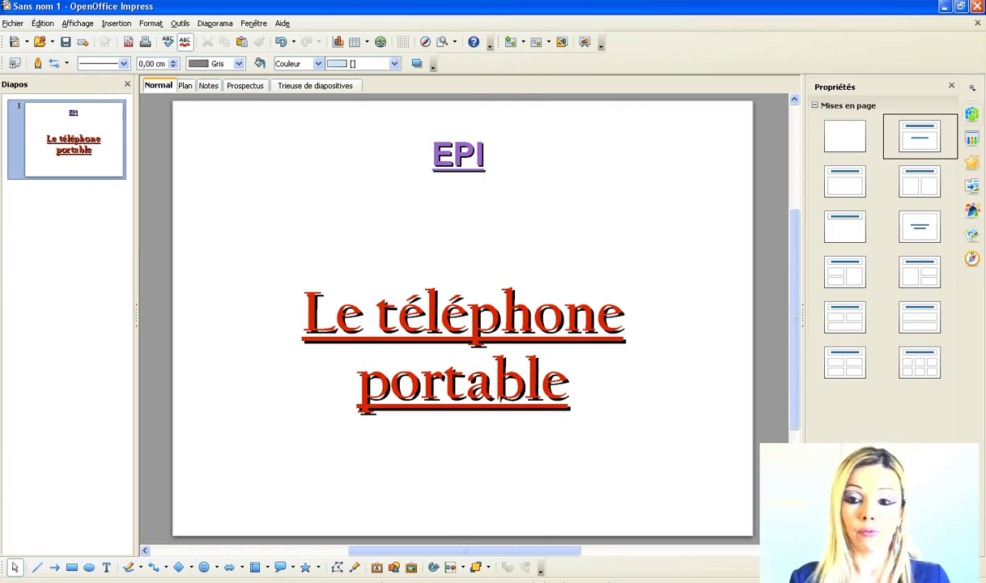
- Add two new slides after the title slide
right_click(56, 220)
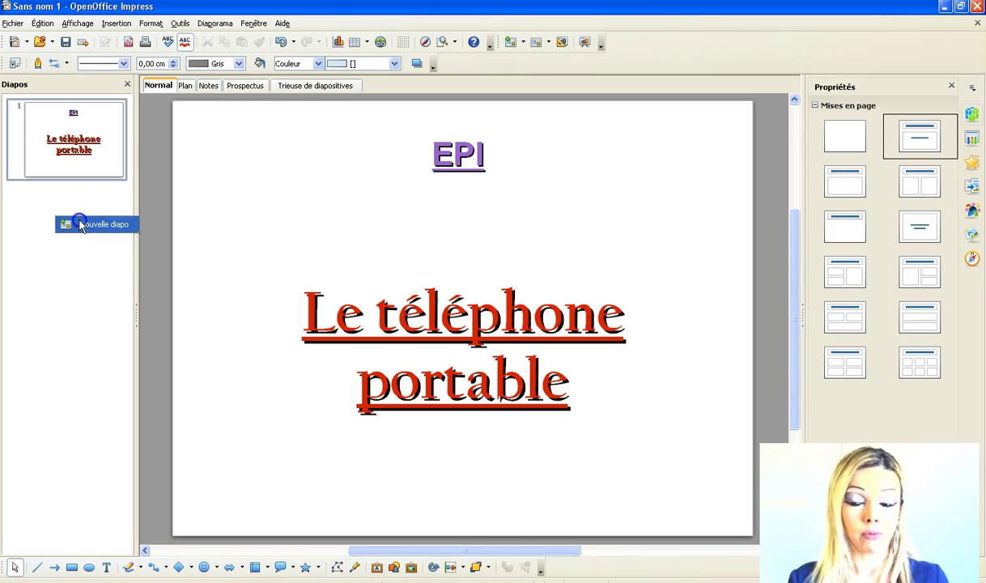
click(77, 224)
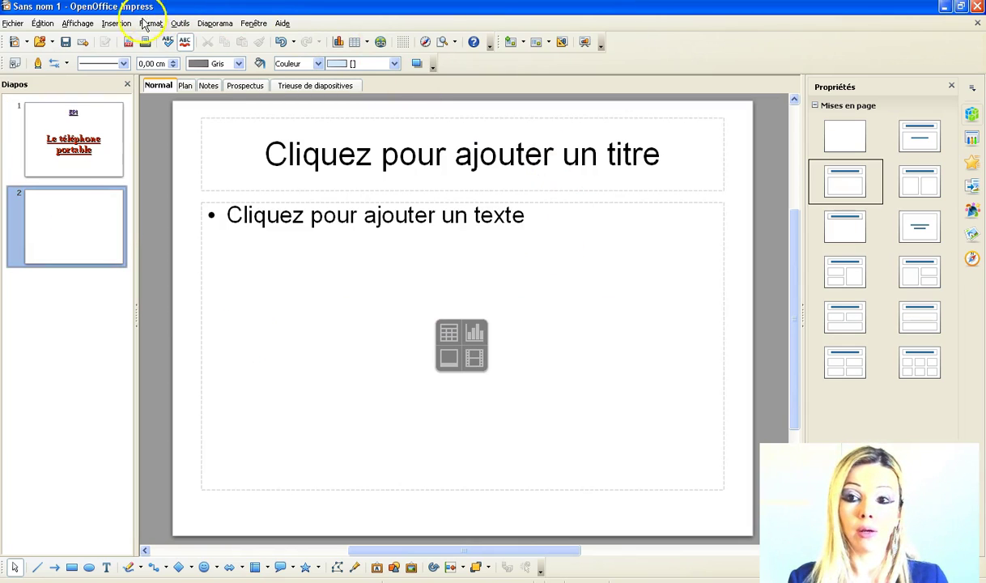
click(115, 23)
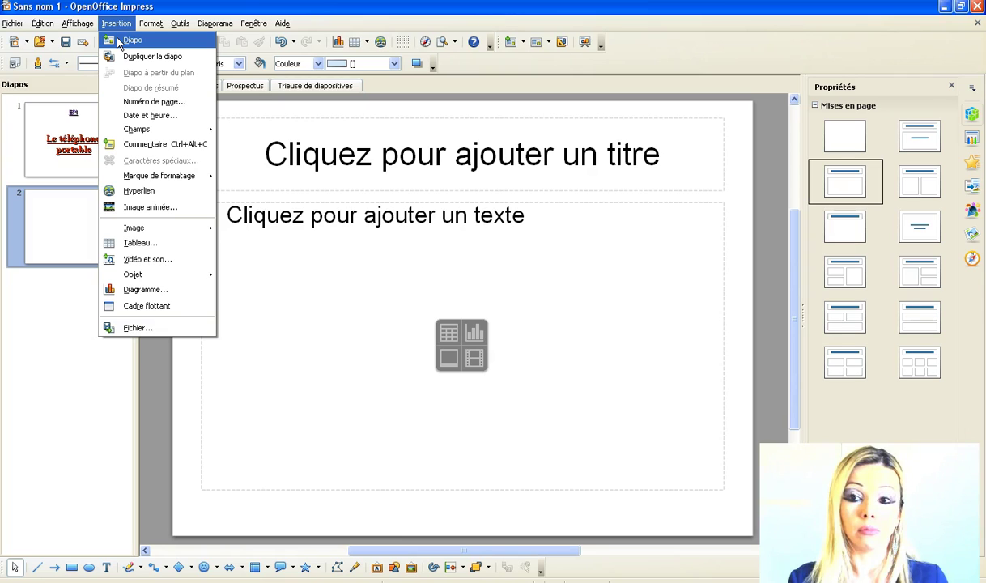
click(130, 40)
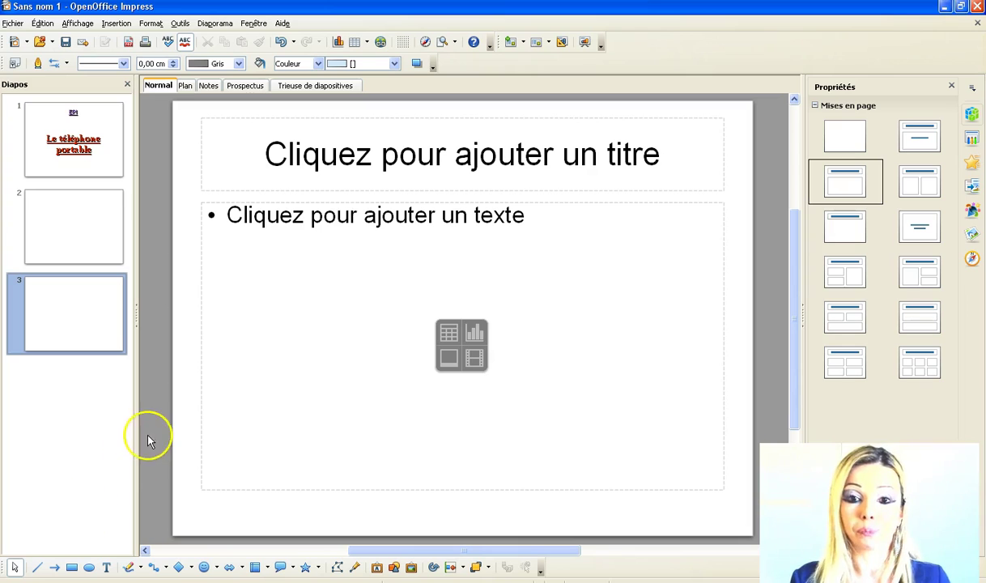
- Apply the blank slide layout (Diapo vierge) to the second slide
click(82, 222)
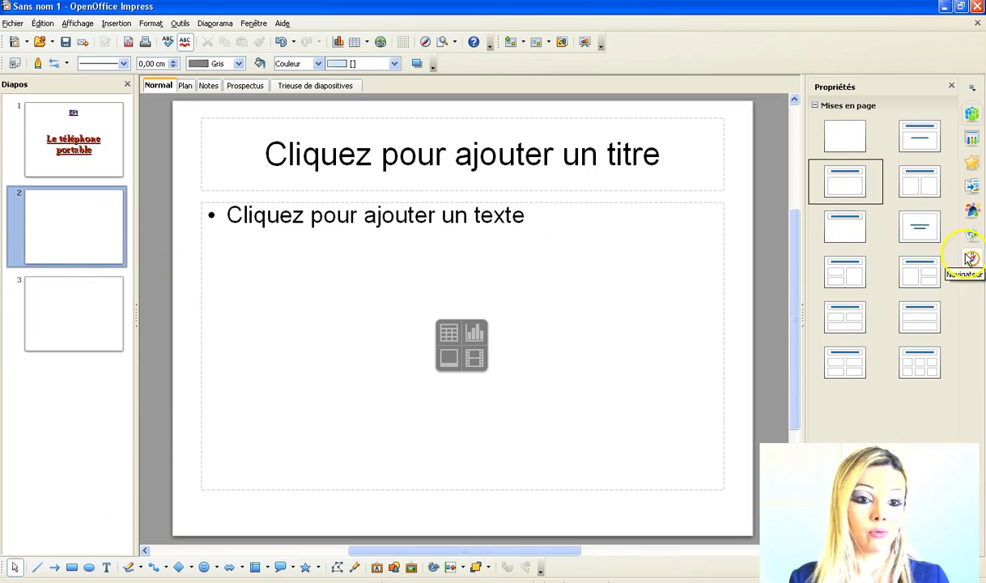
click(854, 142)
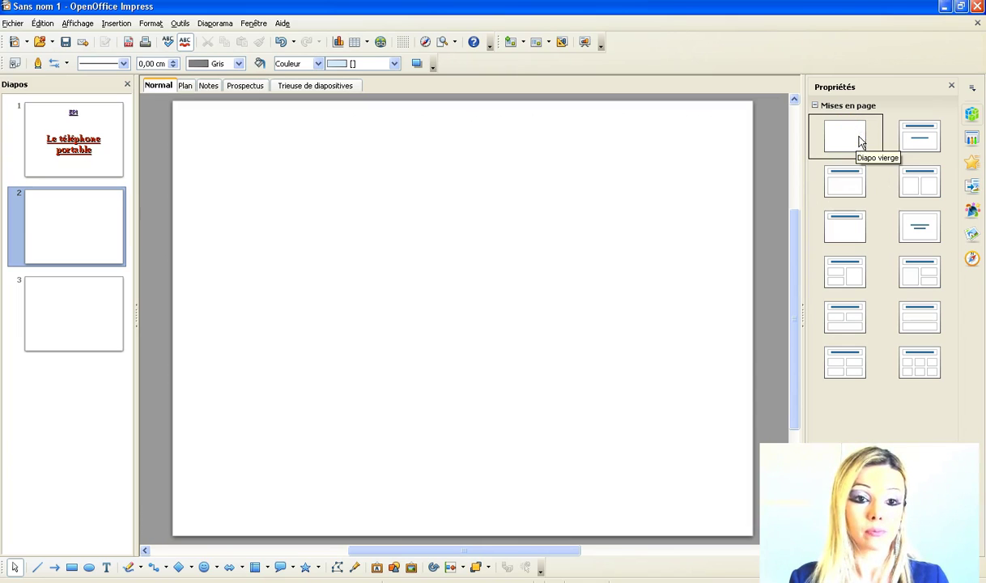
- Insert the image doc 1.bmp from the I: drive onto the second slide
click(111, 23)
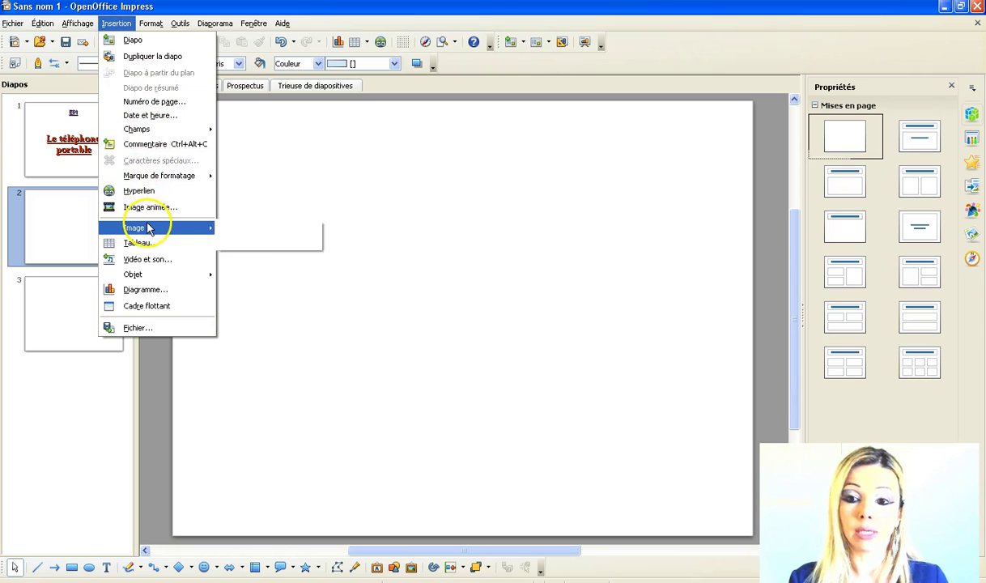
click(239, 228)
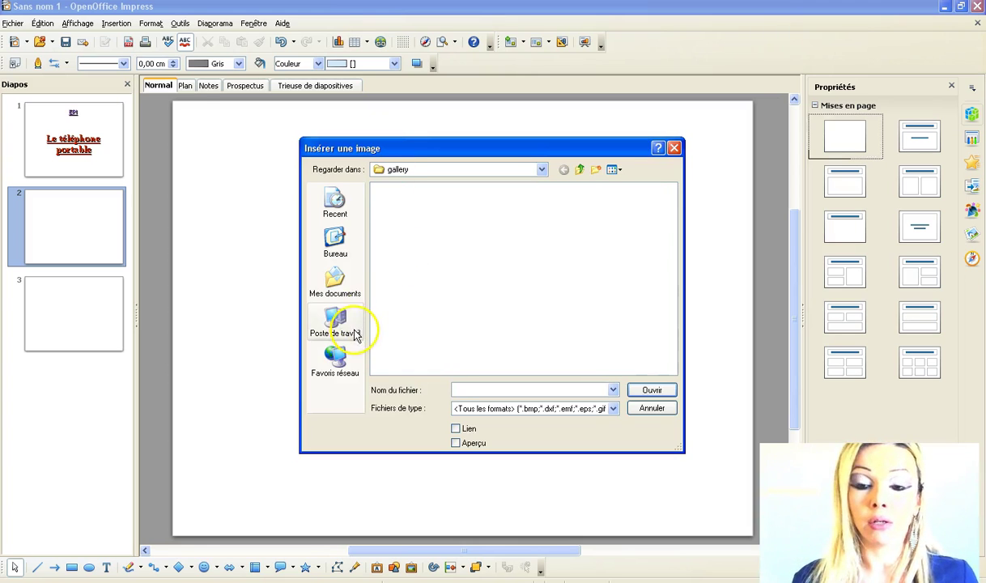
click(336, 322)
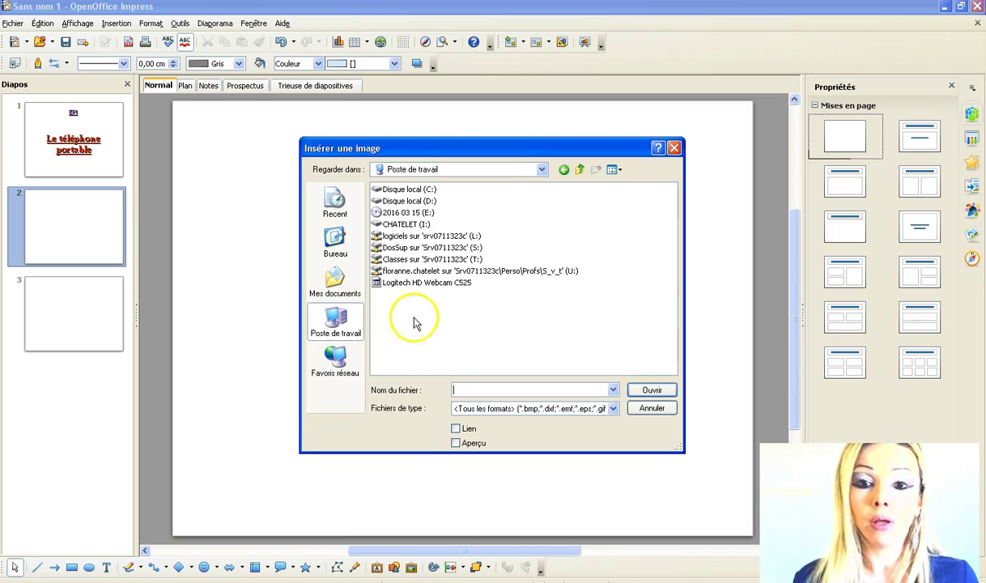
click(420, 224)
double_click(421, 224)
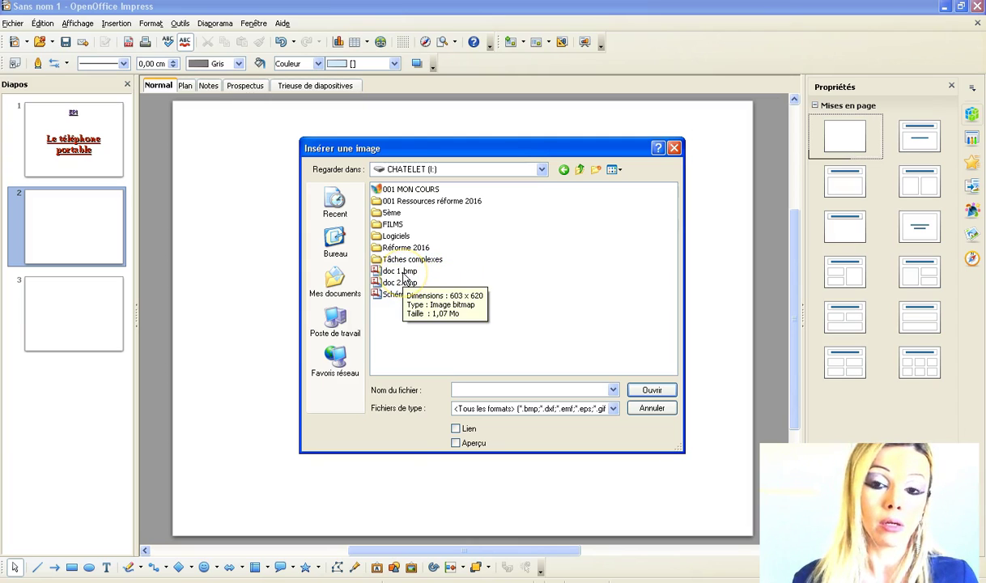
double_click(399, 271)
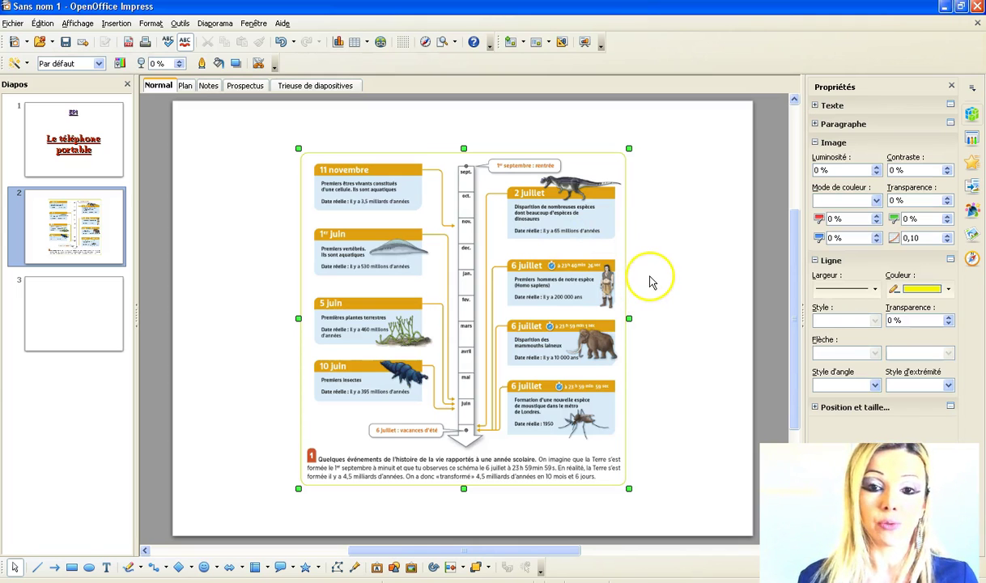
- Add the Descente entrance animation to the "EPI" title on the first slide
click(79, 301)
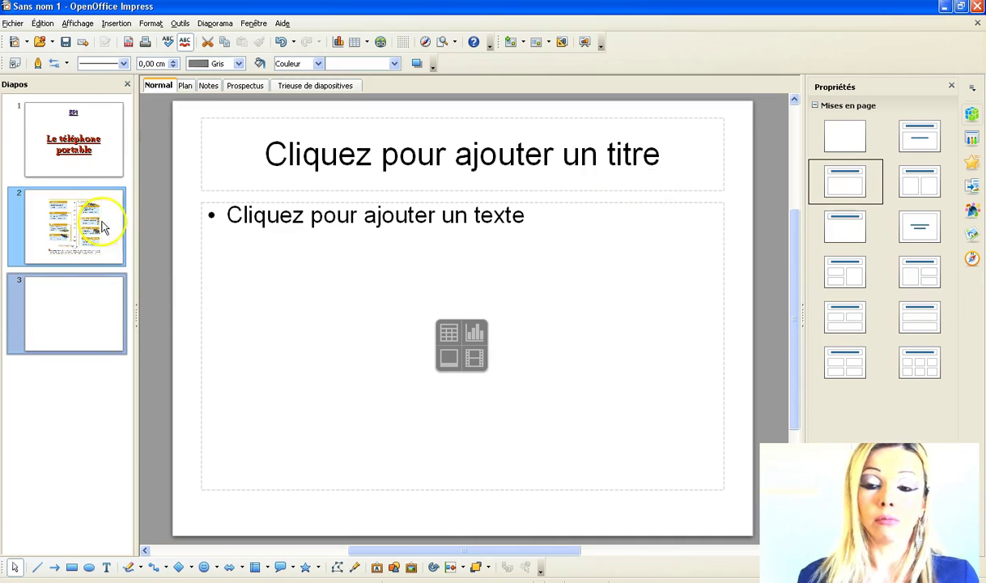
click(90, 154)
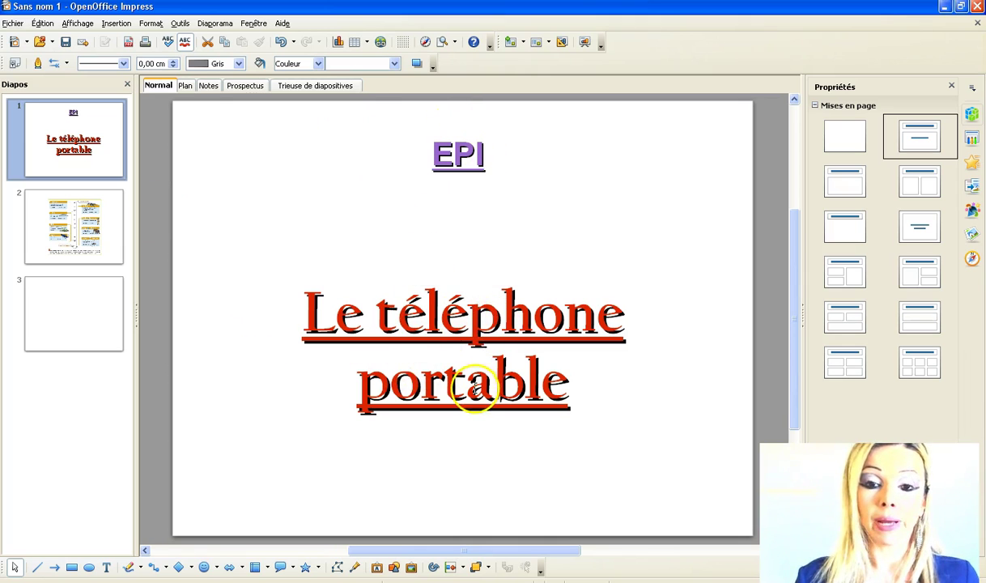
click(471, 339)
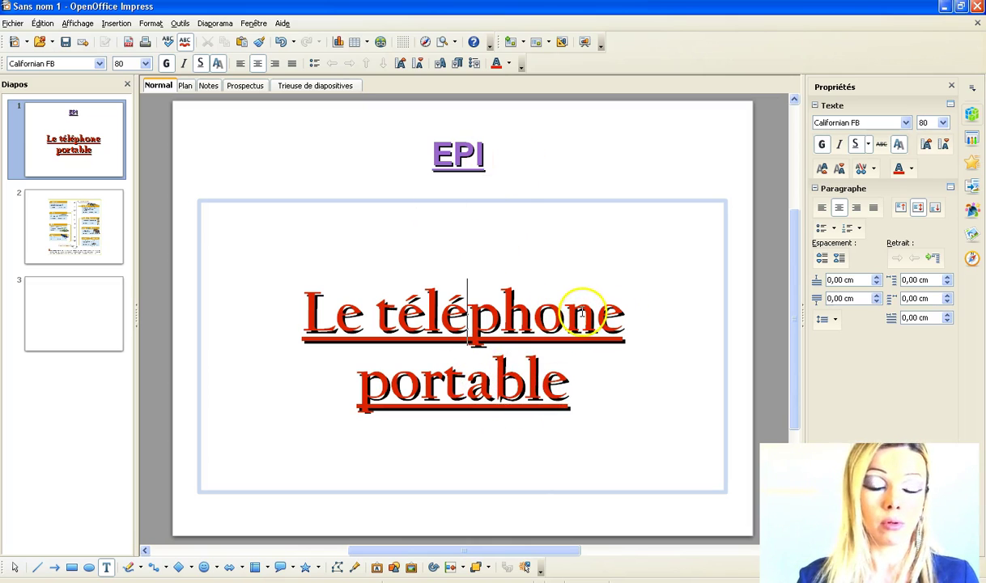
click(971, 166)
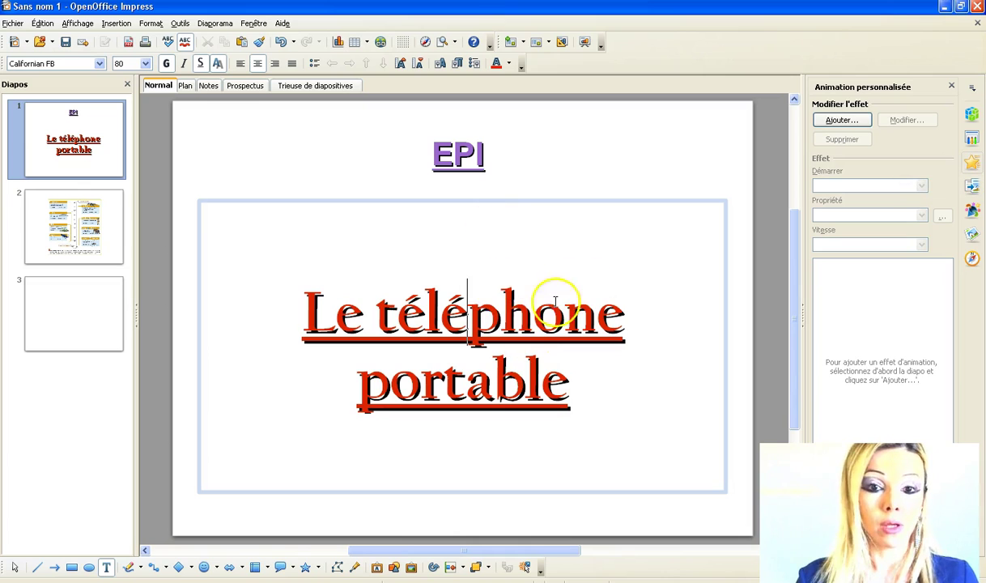
click(479, 164)
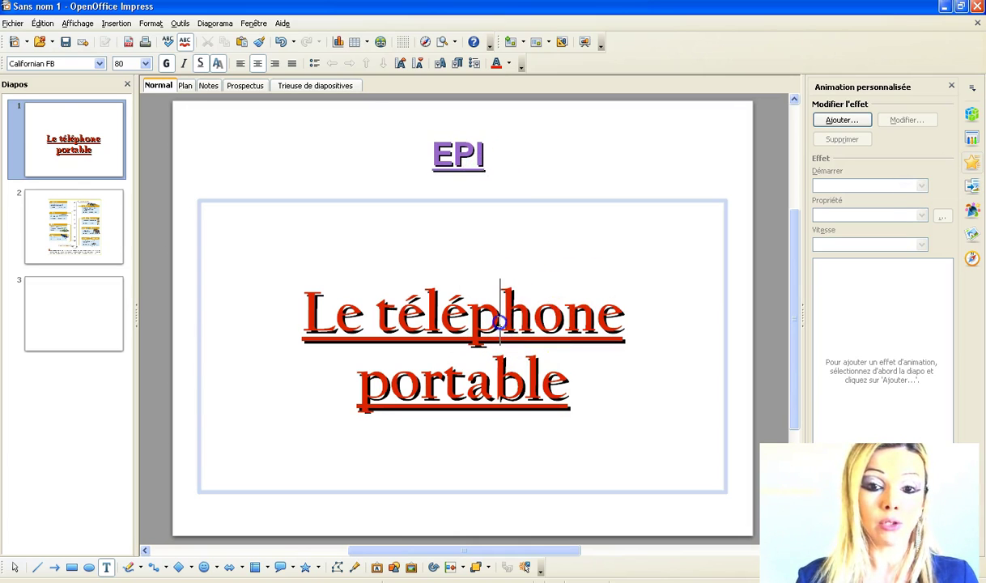
click(490, 162)
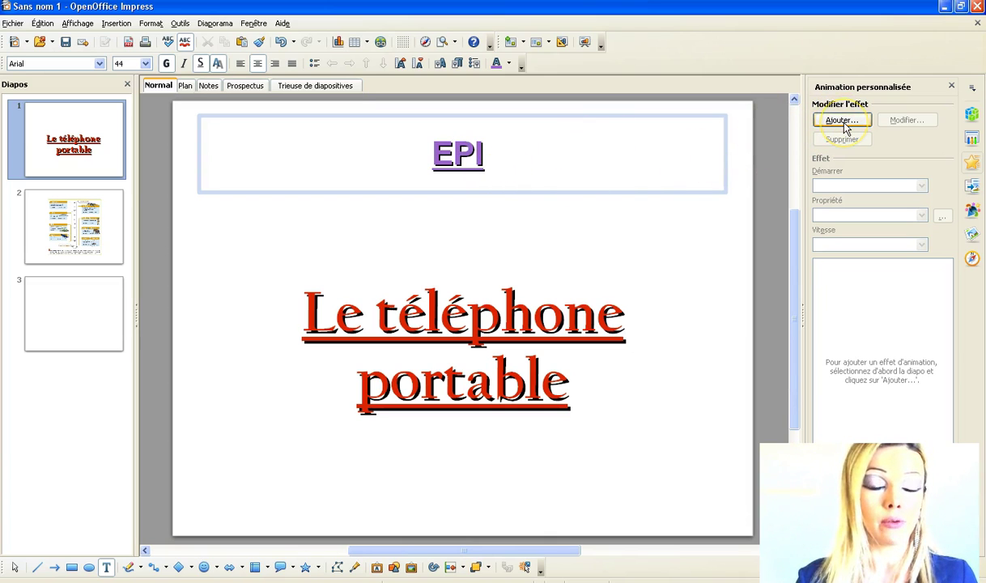
click(841, 121)
scroll(873, 324, down, 10)
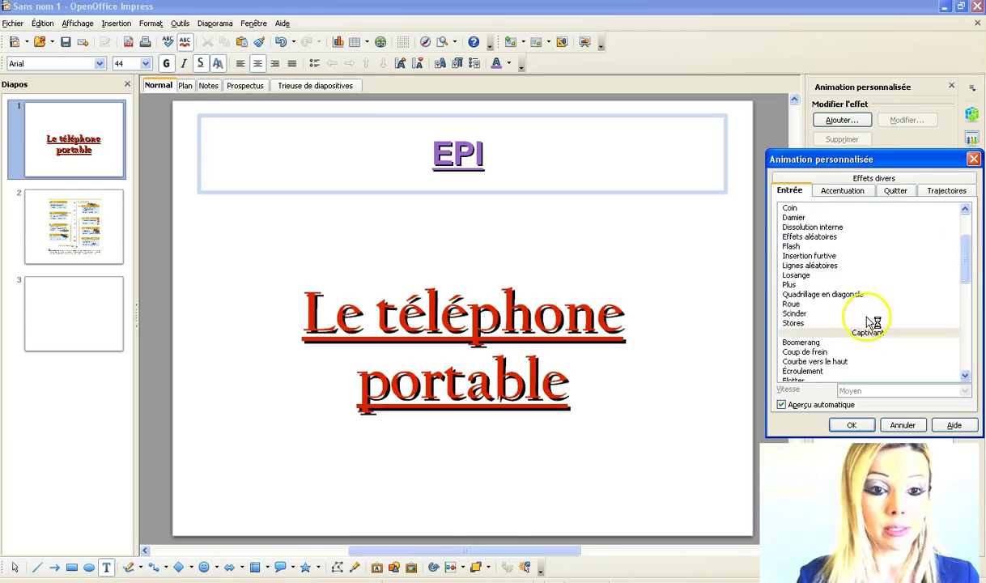
scroll(873, 316, down, 3)
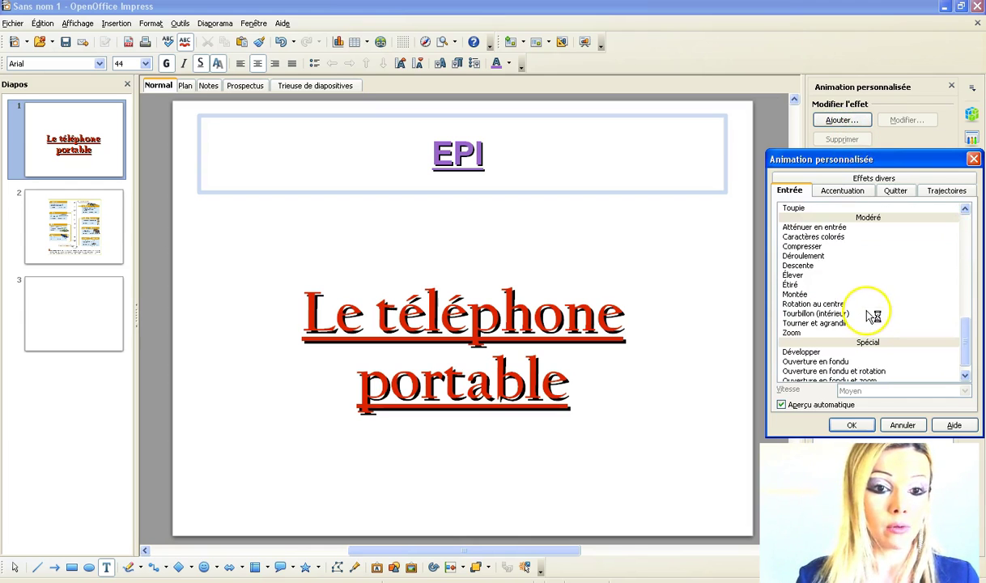
click(811, 267)
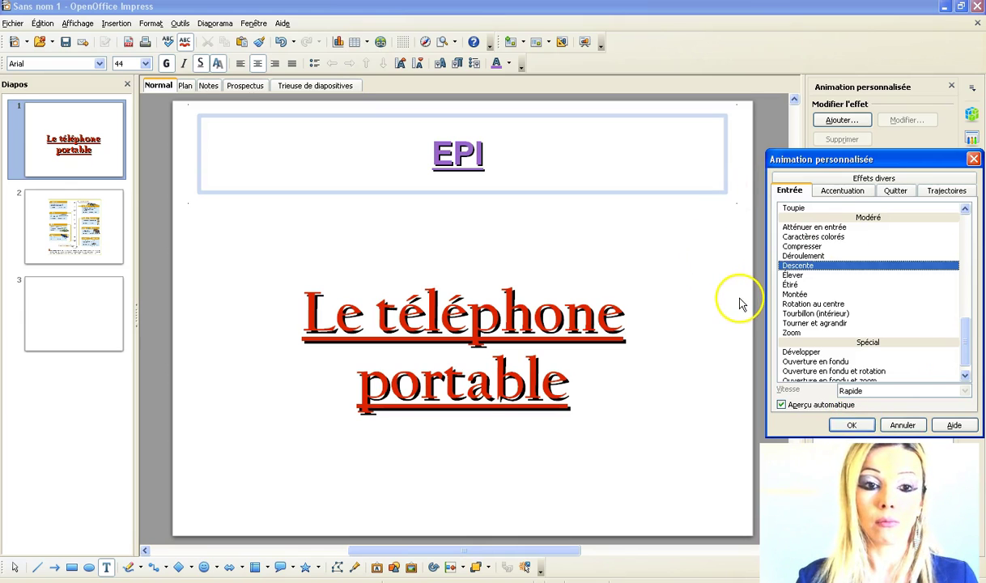
- Add the Retourner entrance animation to the "Le téléphone portable" text box
click(488, 353)
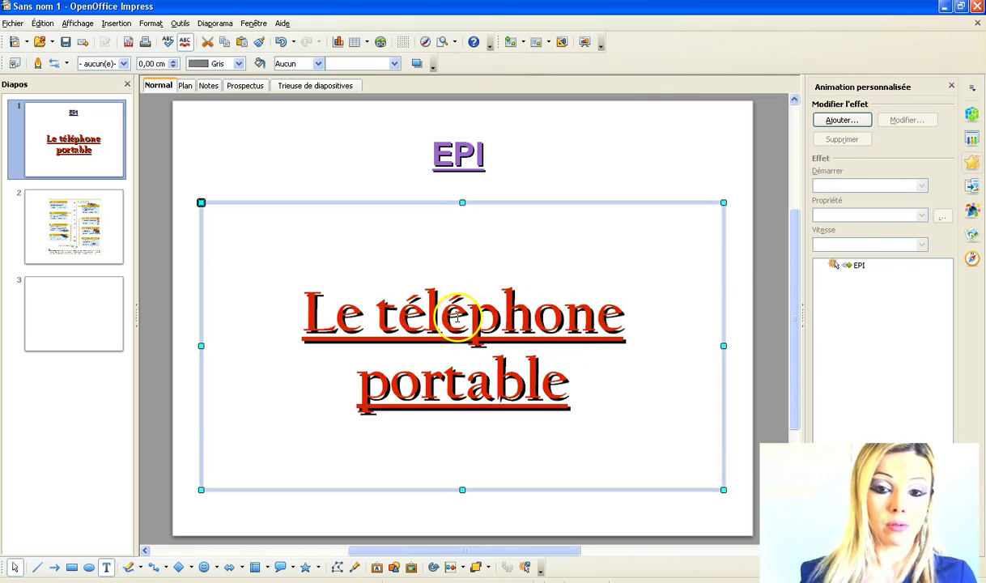
click(842, 120)
scroll(843, 299, down, 12)
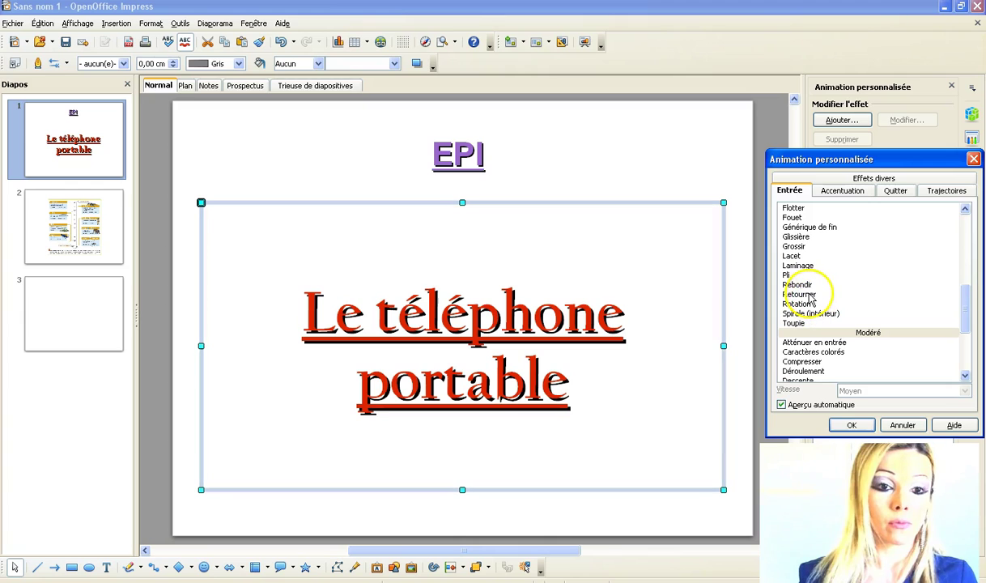
click(809, 294)
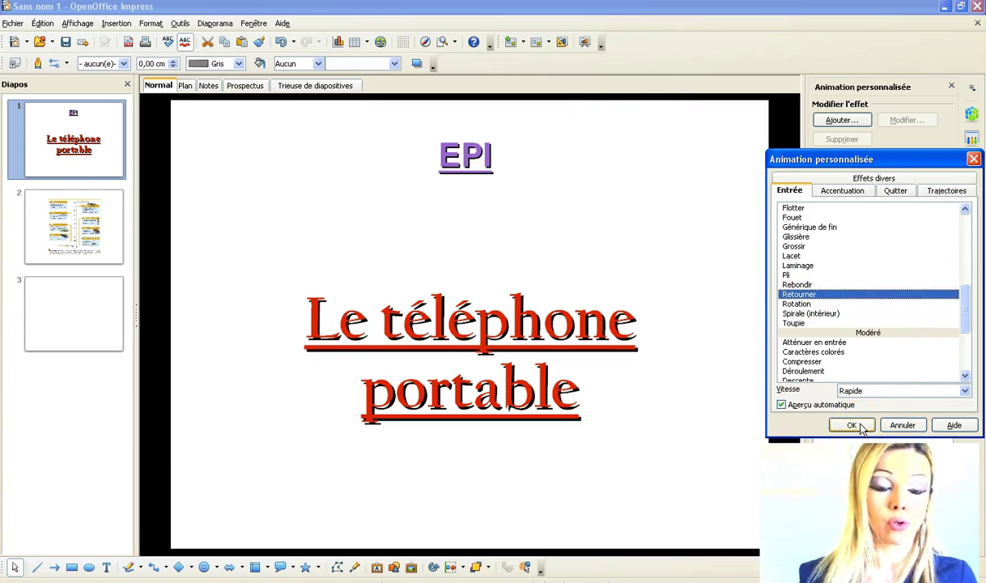
click(859, 426)
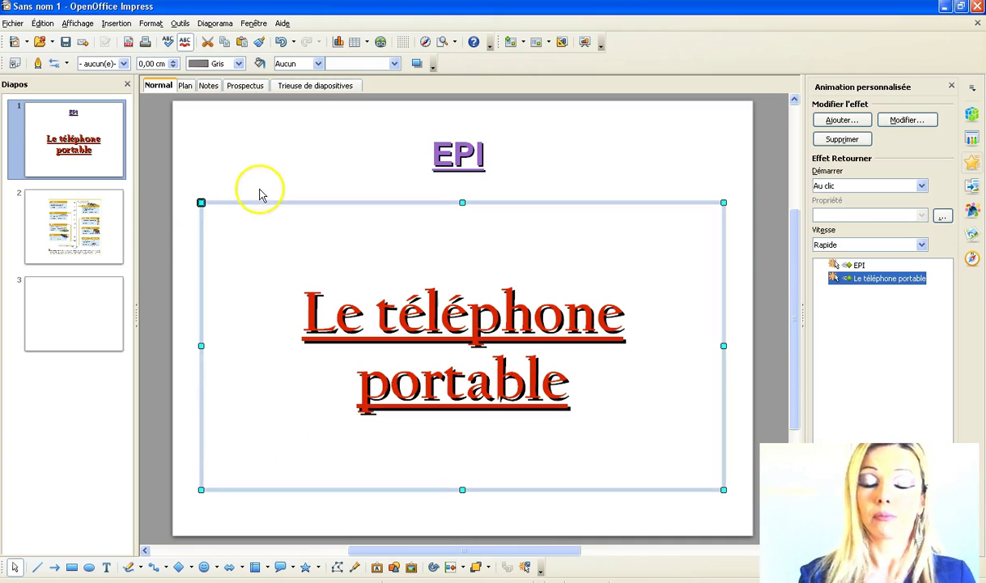
- Run the slideshow to preview the title slide's animations, and return to editing
click(214, 23)
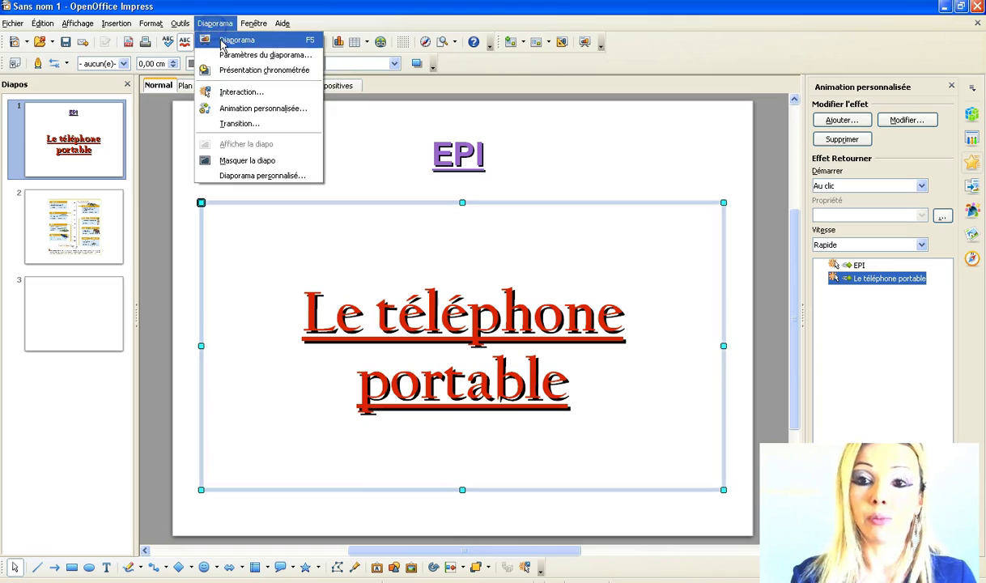
click(220, 38)
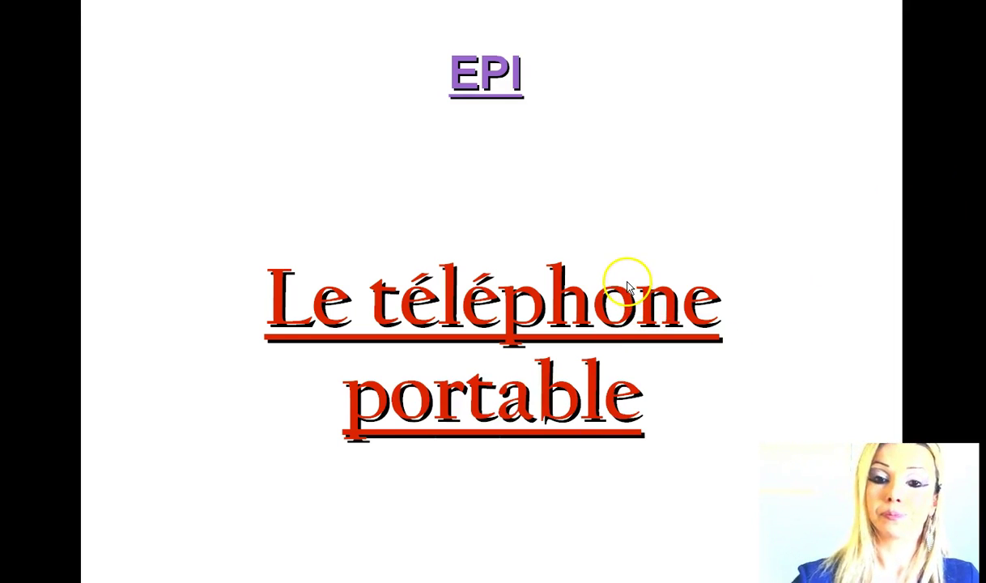
key(Escape)
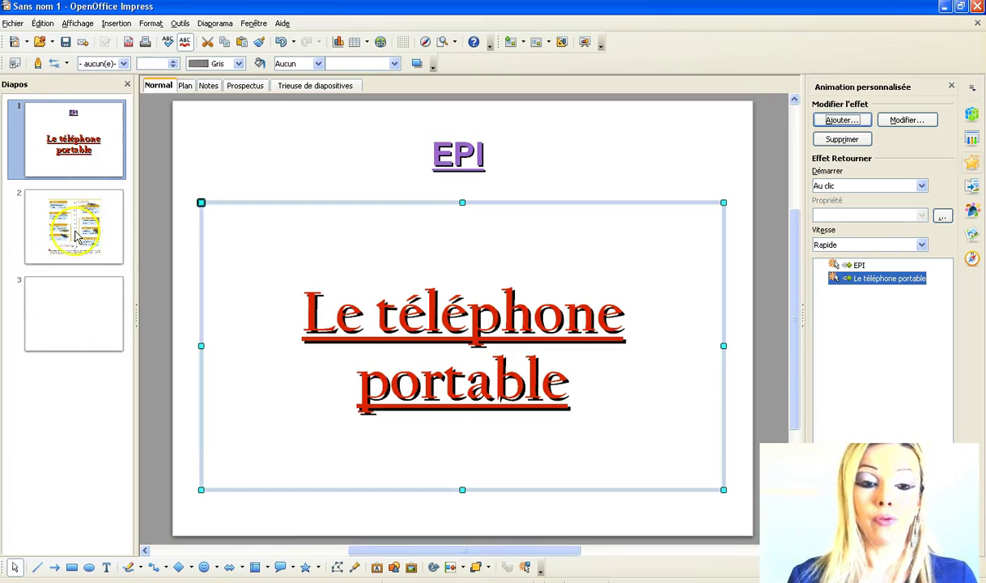
- Save the presentation as Diaporama in ODF presentation format (.odp) on the I: drive
click(11, 25)
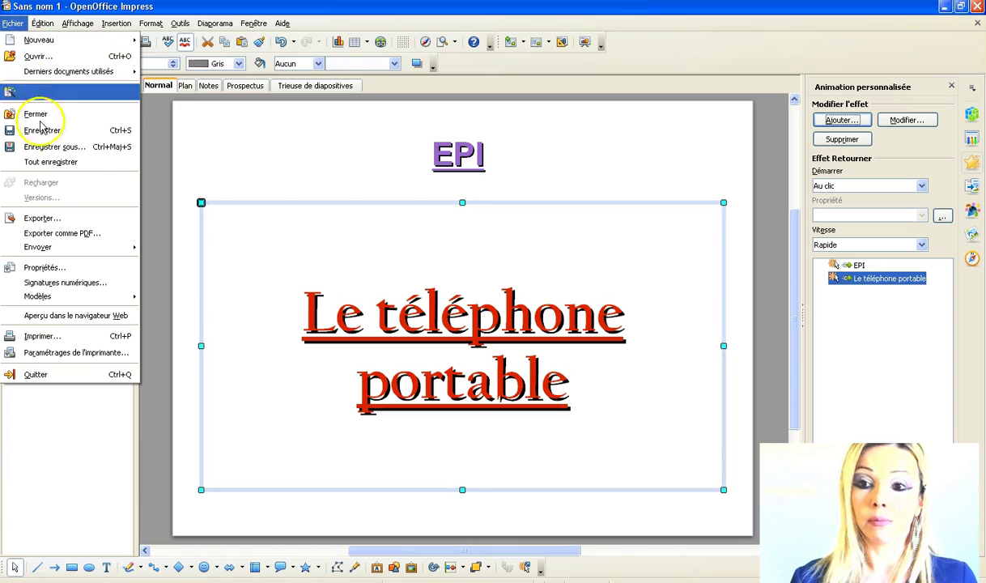
click(47, 149)
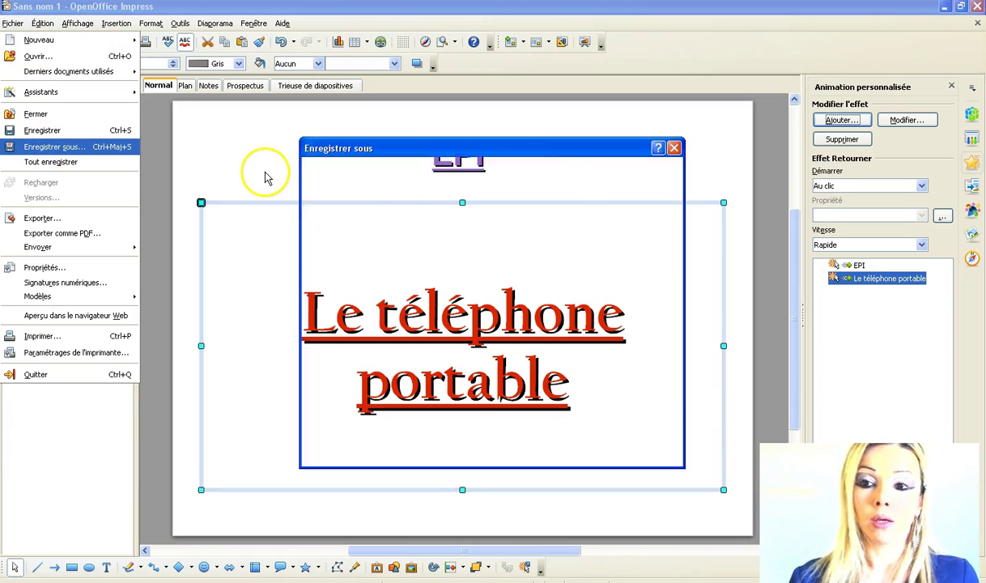
text(Diaporama)
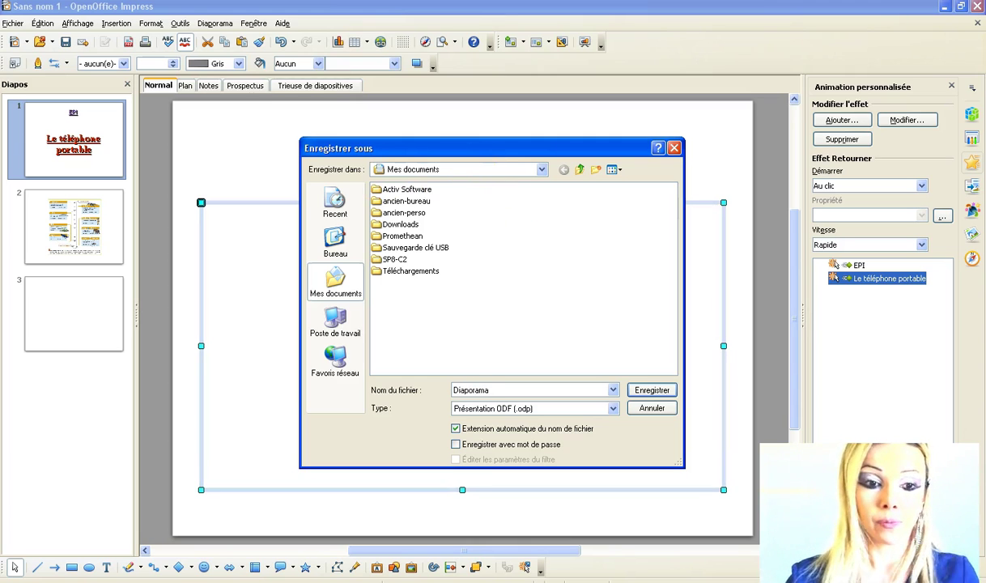
click(344, 328)
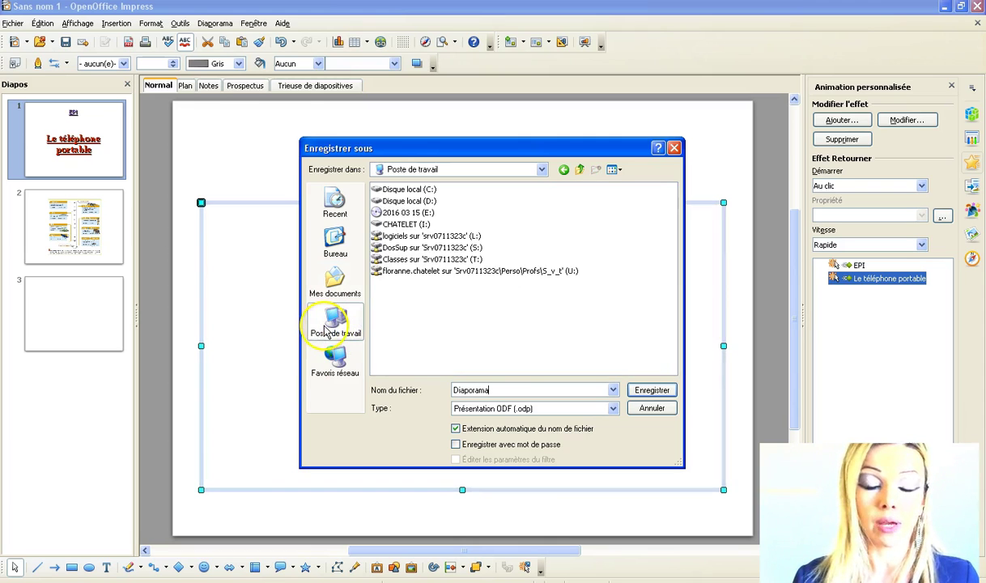
double_click(399, 225)
click(652, 390)
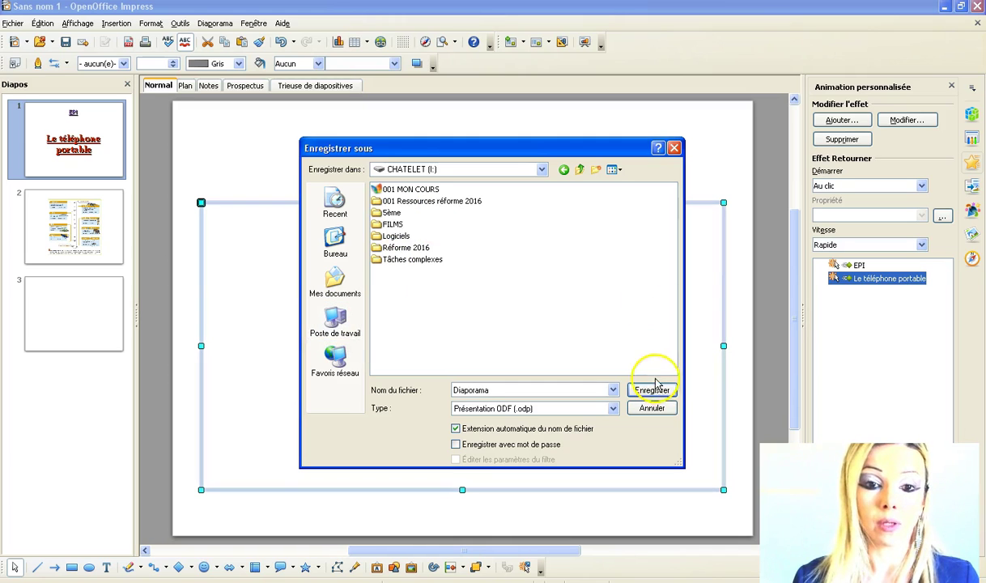
click(710, 391)
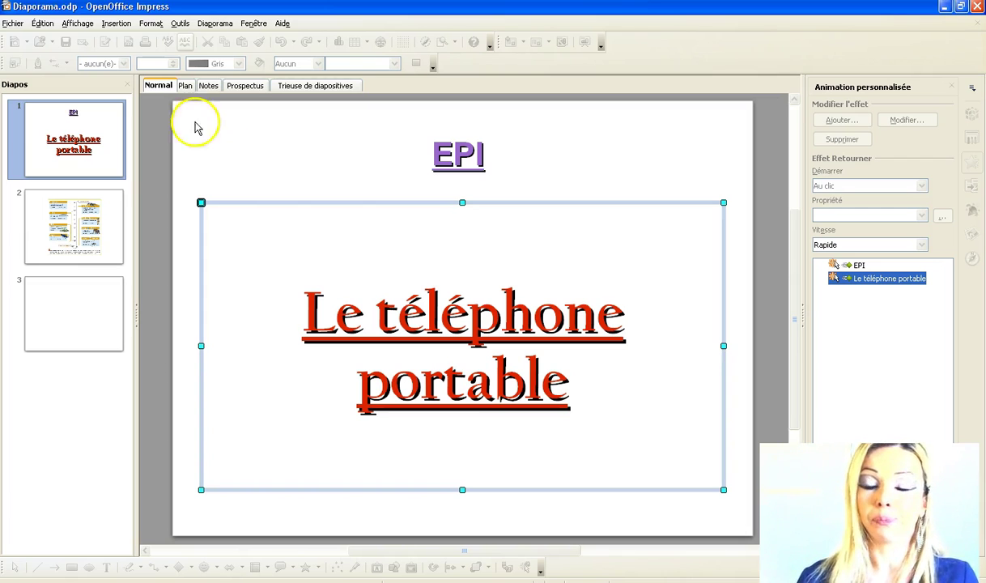
- Try to save a copy in the ELEVES-4C folder on the Classes (T:) drive, with the teacher's name added to the file name
click(12, 24)
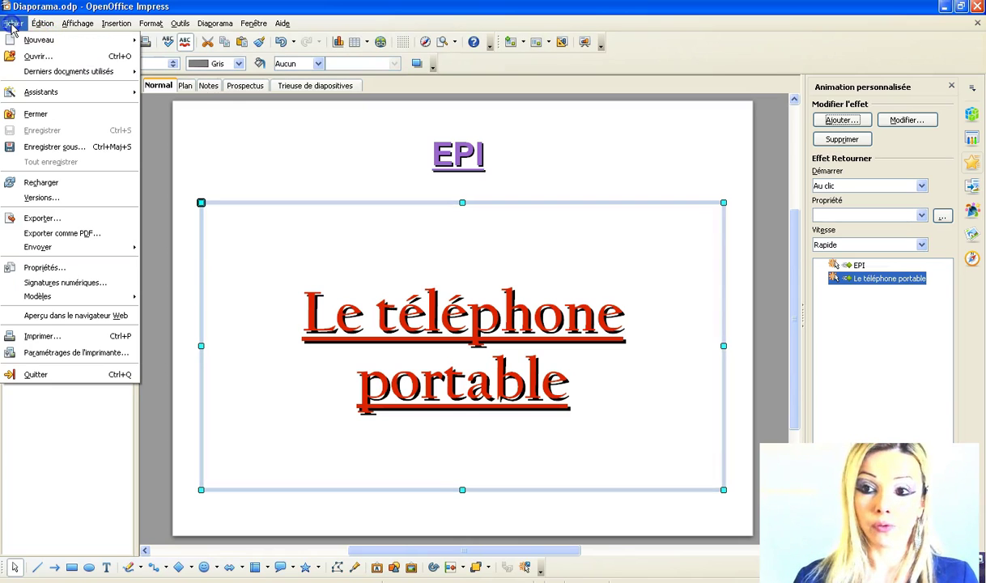
click(53, 147)
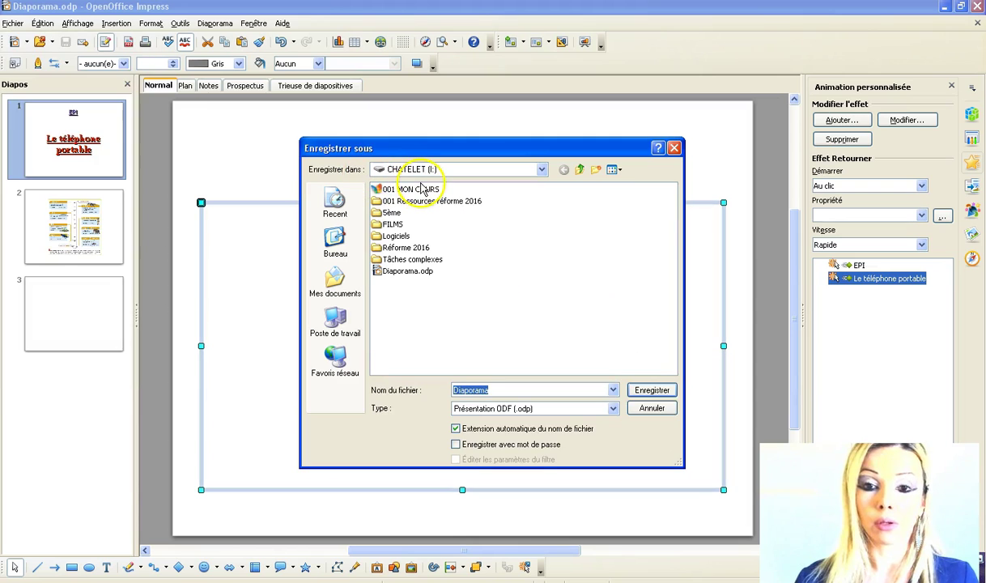
click(356, 323)
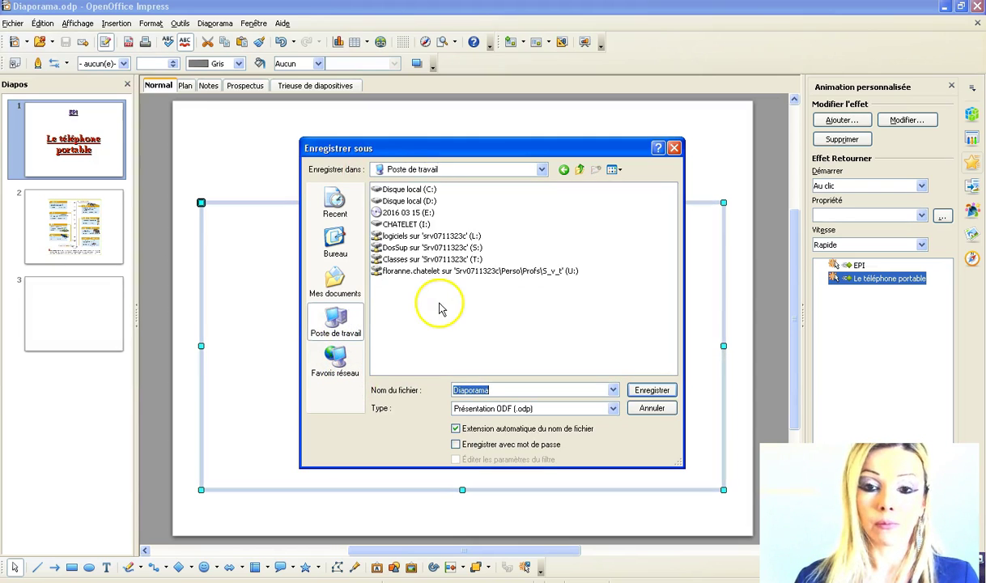
double_click(421, 261)
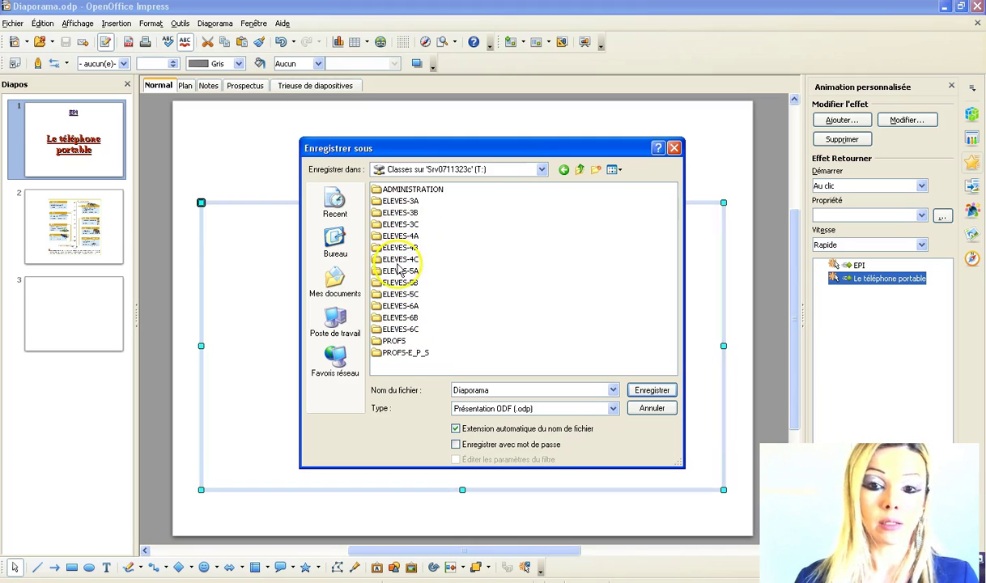
click(398, 260)
double_click(398, 260)
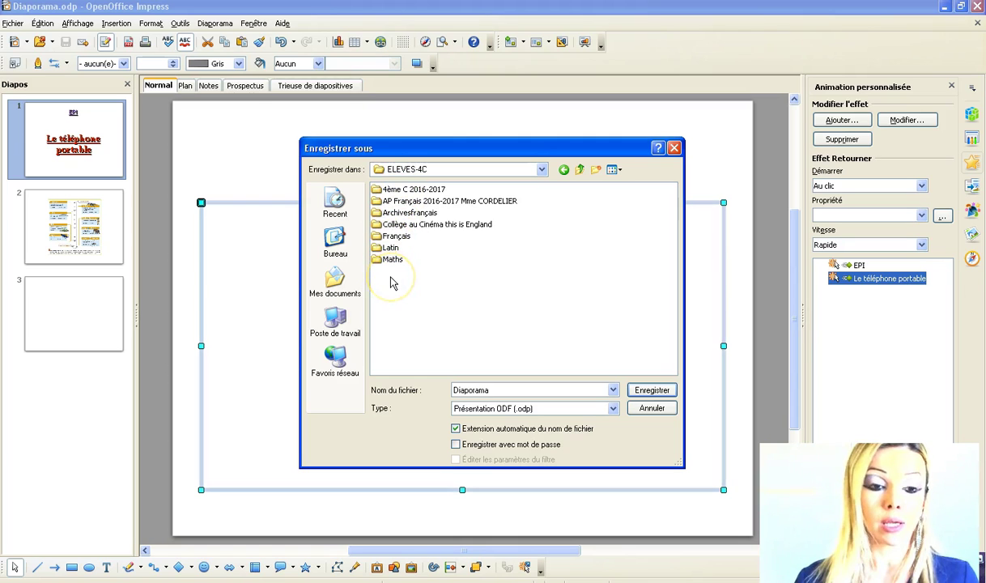
click(514, 389)
click(518, 388)
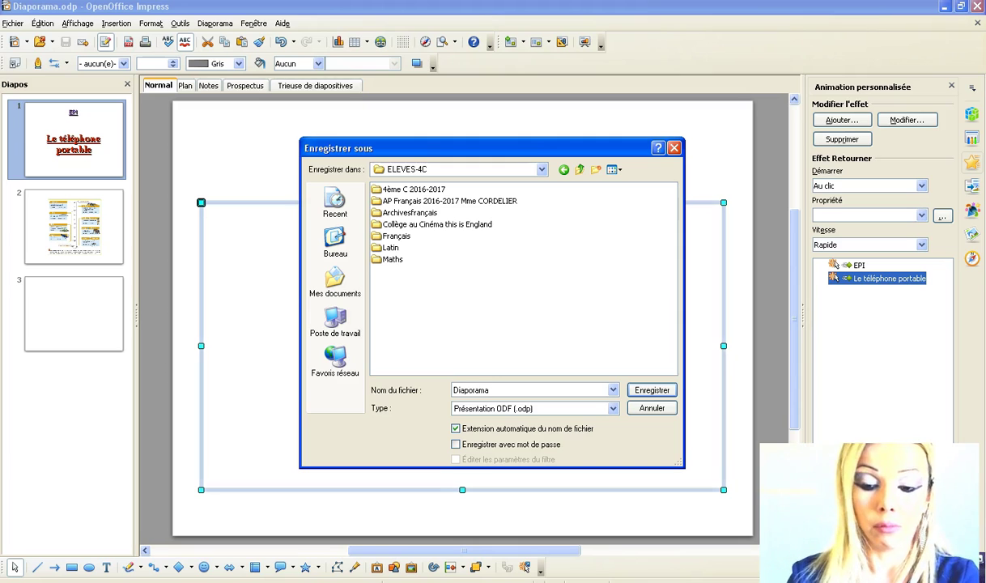
text(Mme CHATELET)
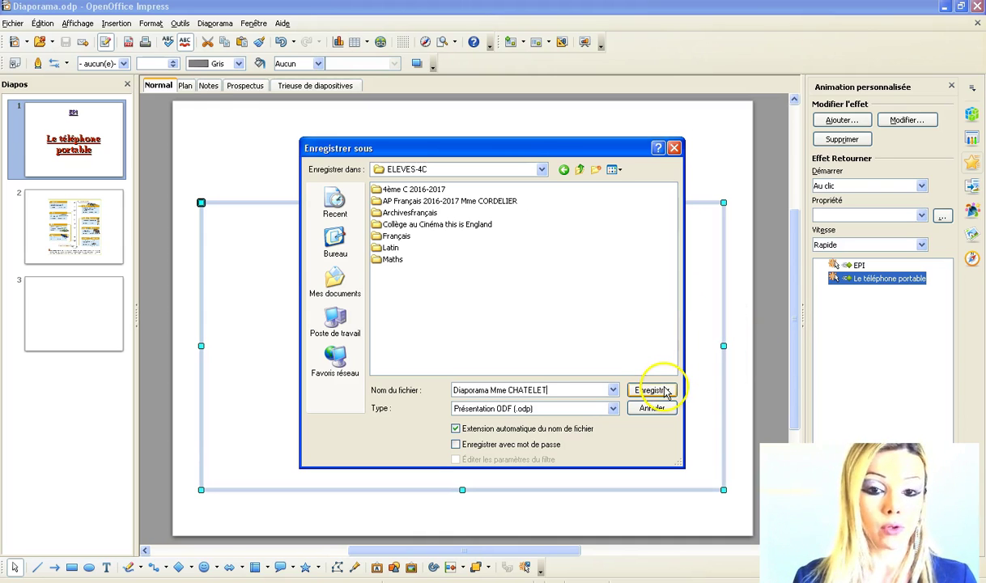
click(674, 149)
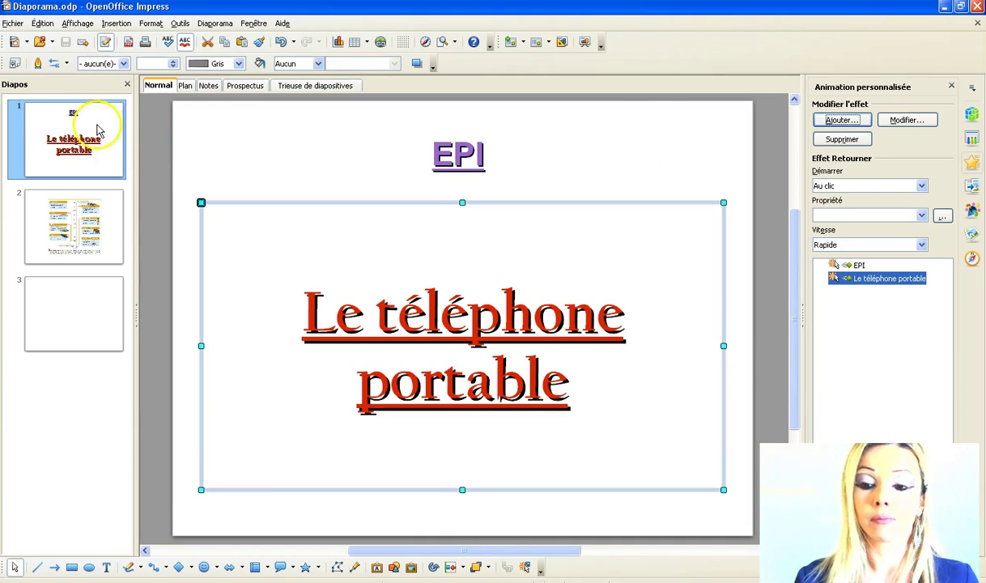